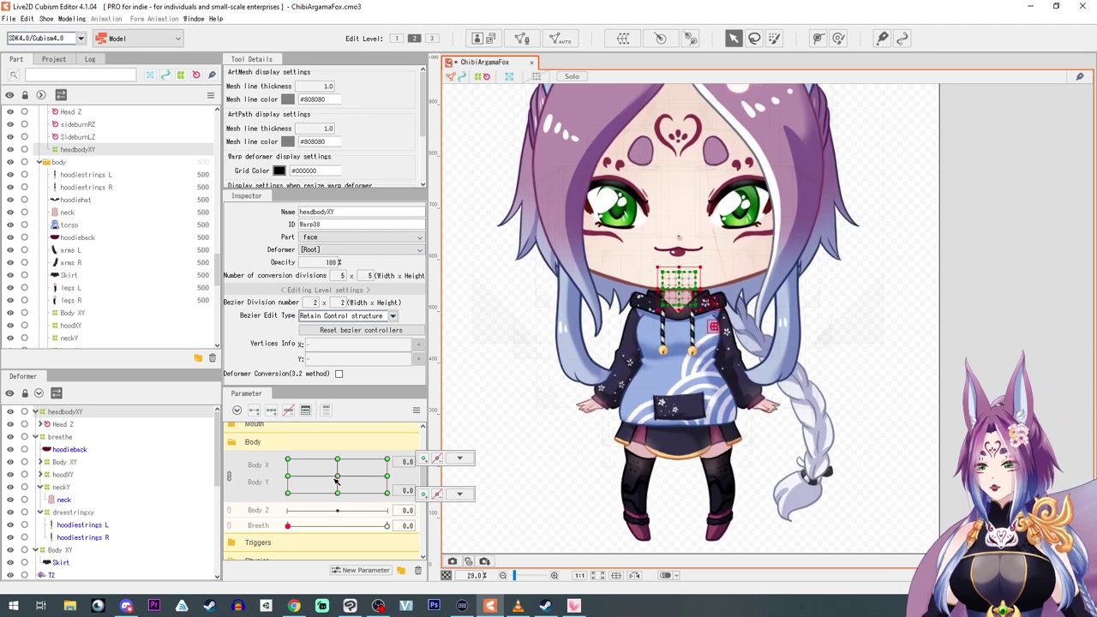
Open the Physics/Scene Blending Settings and add a "drawstrings" group with the Body Input and Hair (Double Pendulum) presets.
{"action": "left_click", "coordinate": [72, 18]}
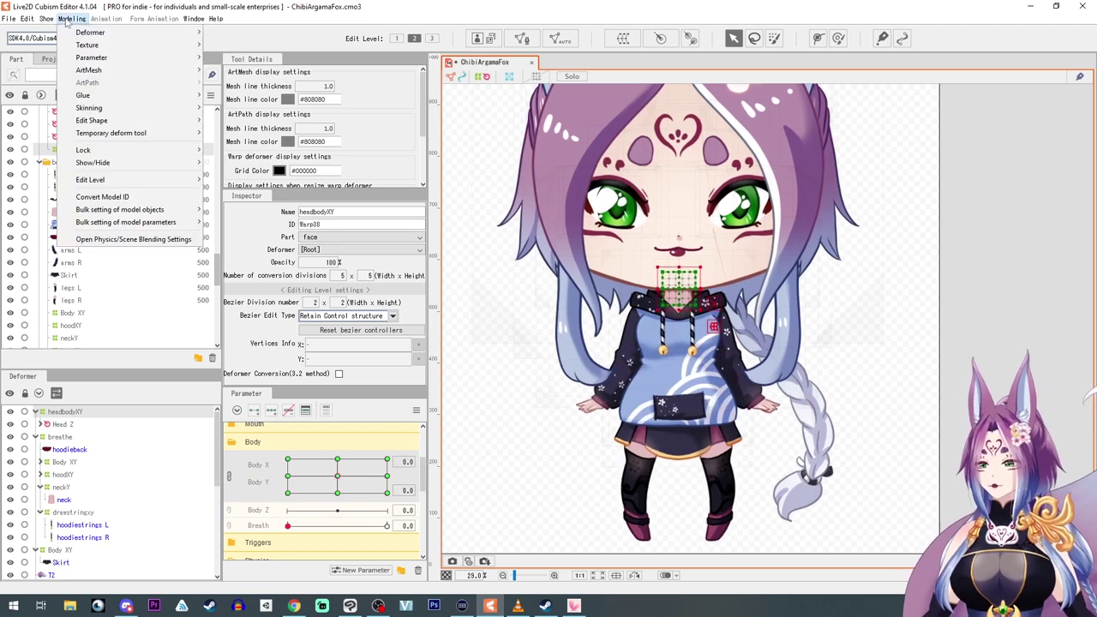
{"action": "left_click", "coordinate": [128, 240]}
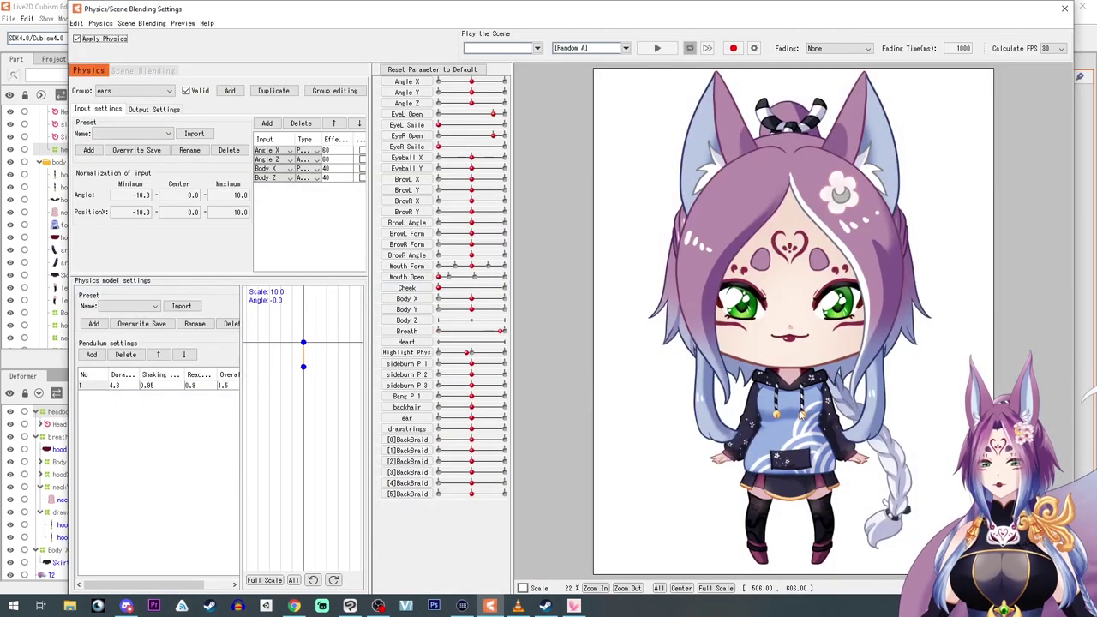
{"action": "left_click", "coordinate": [230, 91]}
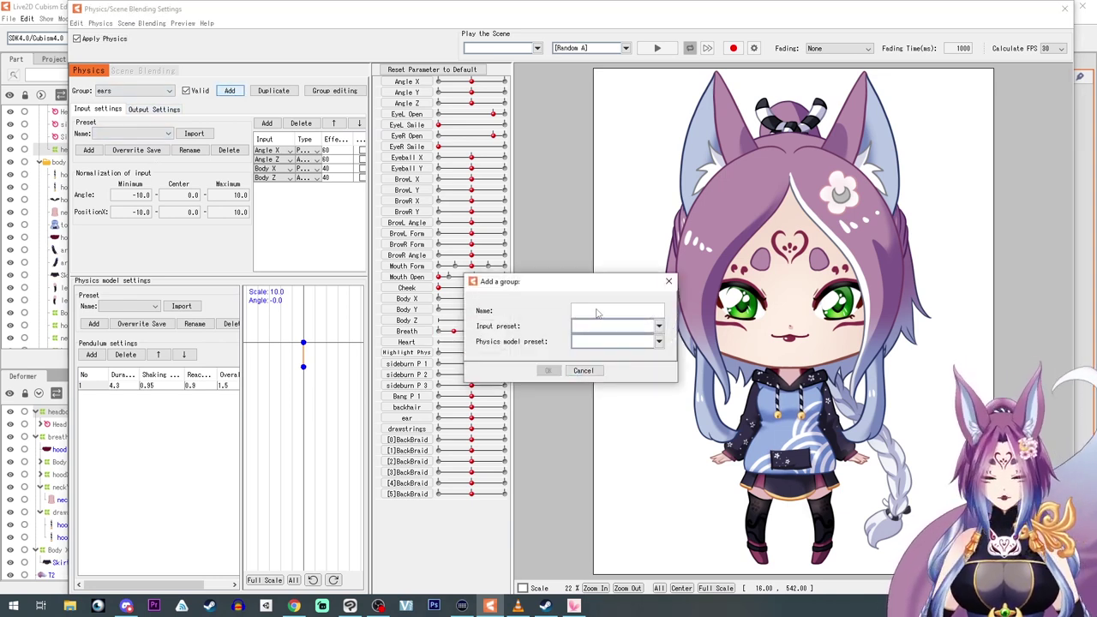
{"action": "type", "text": "drawstrings"}
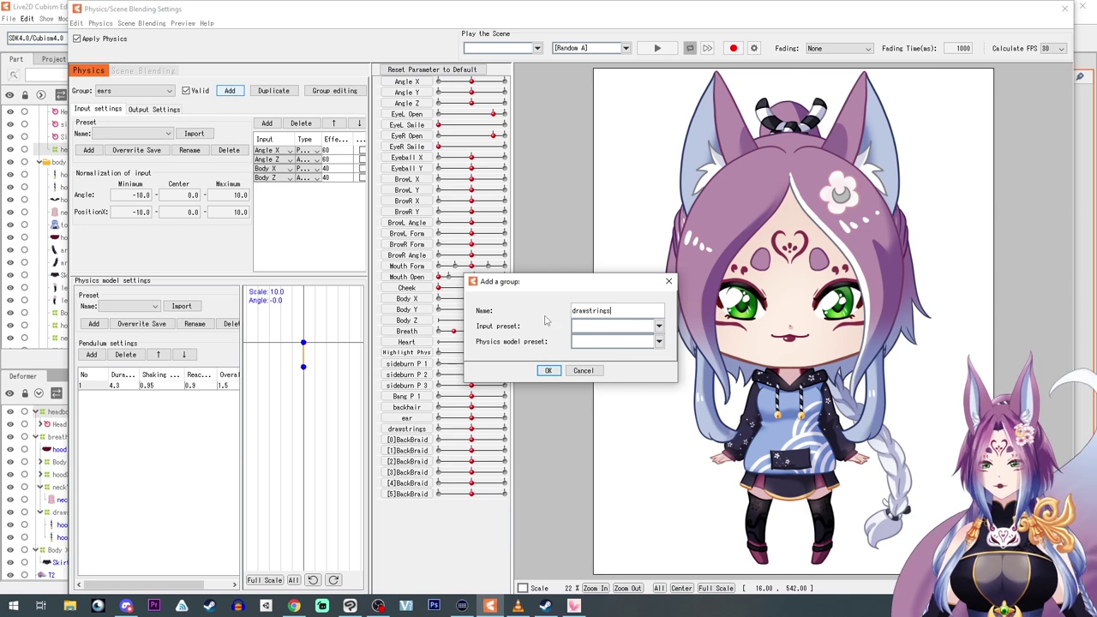
{"action": "left_click", "coordinate": [600, 326]}
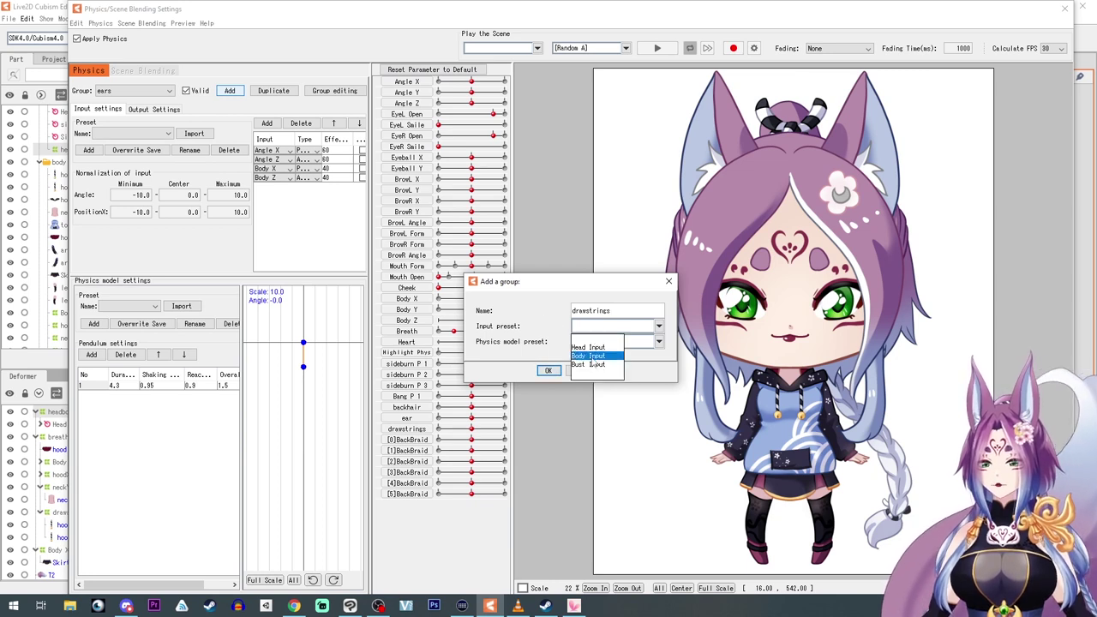
{"action": "left_click", "coordinate": [592, 360]}
{"action": "left_click", "coordinate": [592, 343]}
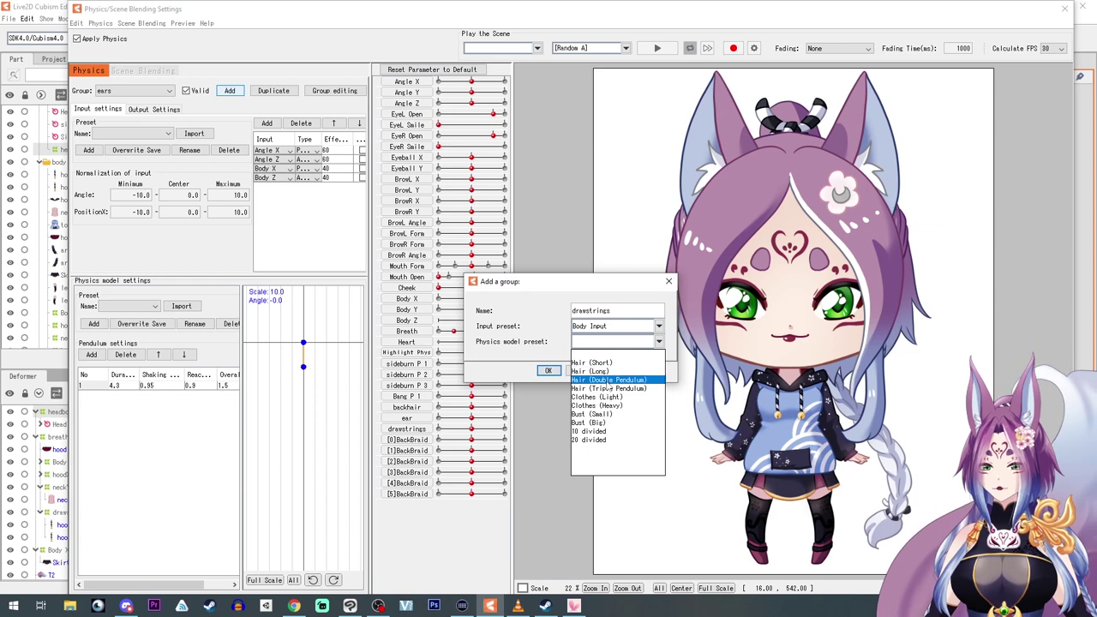
{"action": "left_click", "coordinate": [609, 379]}
{"action": "left_click", "coordinate": [547, 372]}
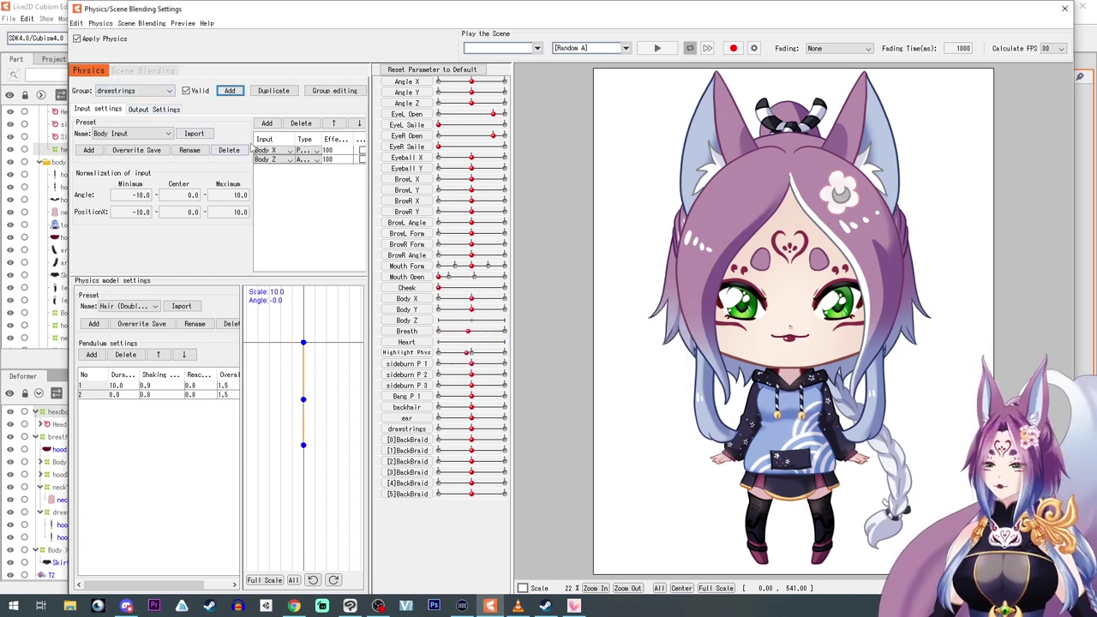
Add Body Y as an input parameter of the drawstrings physics group.
{"action": "left_click", "coordinate": [267, 124]}
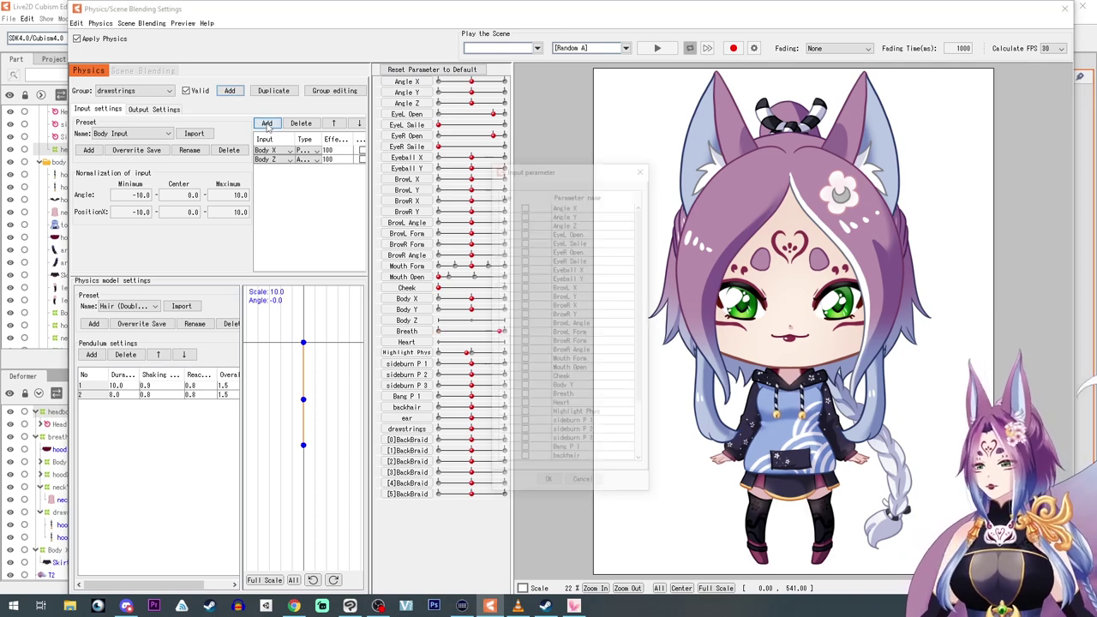
{"action": "scroll", "coordinate": [523, 423], "scroll_direction": "down", "scroll_amount": 3}
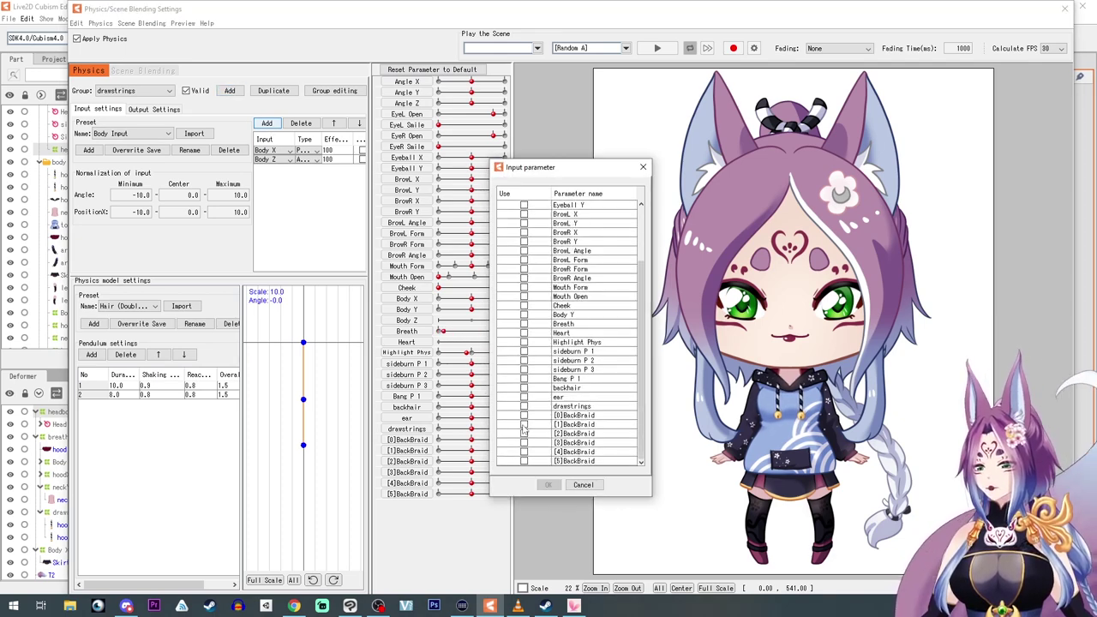
{"action": "scroll", "coordinate": [536, 351], "scroll_direction": "up", "scroll_amount": 3}
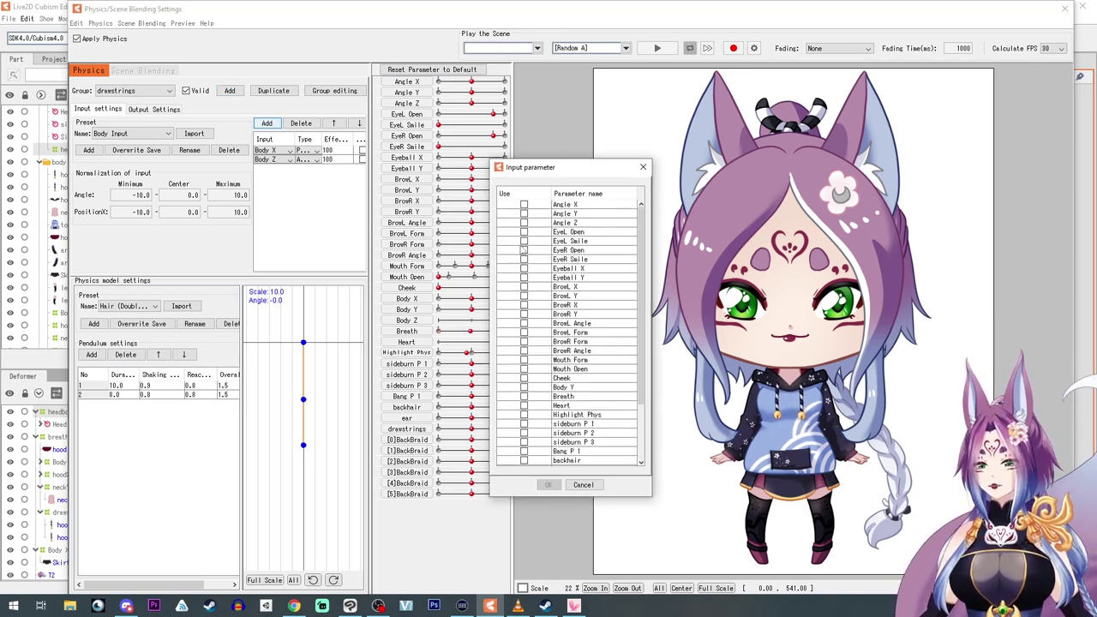
{"action": "left_click", "coordinate": [523, 388]}
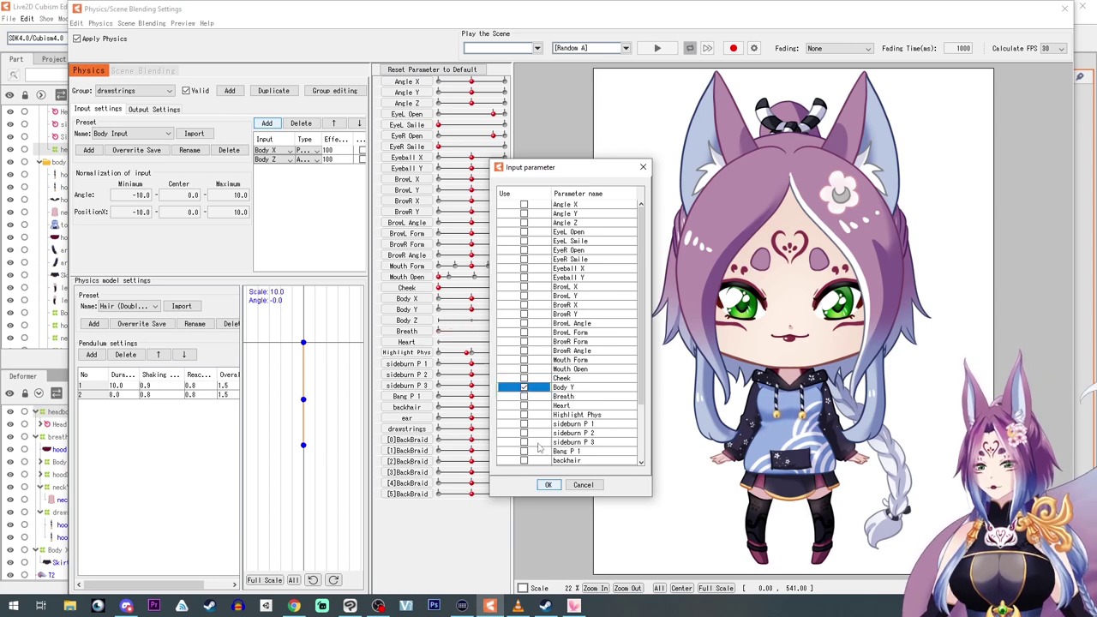
{"action": "left_click", "coordinate": [549, 484]}
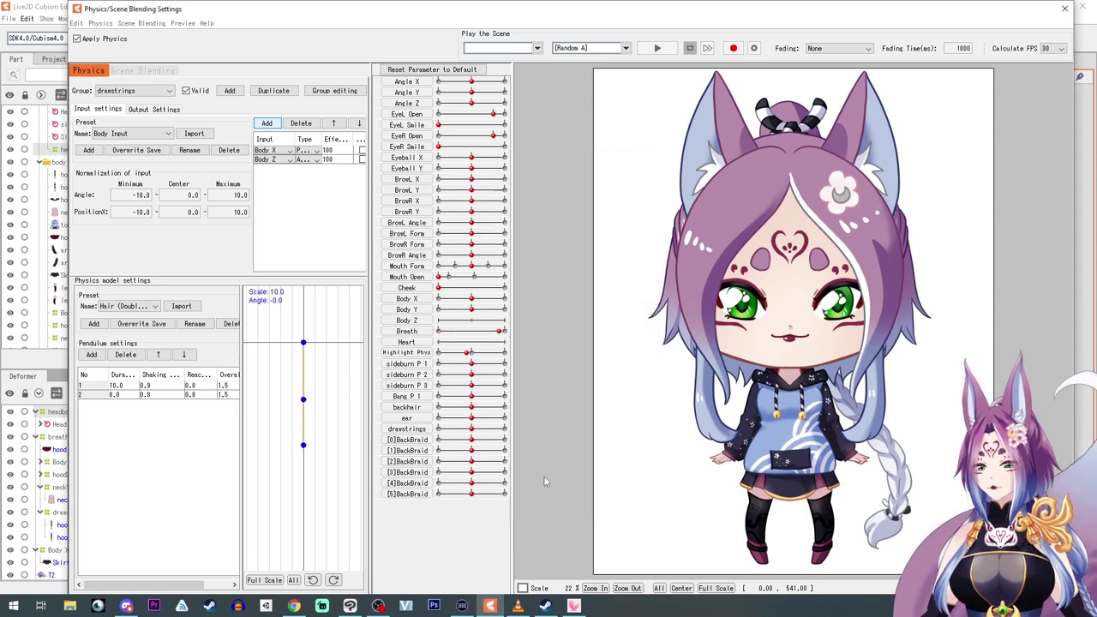
Set the input effectiveness of Body X to 75 and Body Y to 25.
{"action": "left_click", "coordinate": [334, 150]}
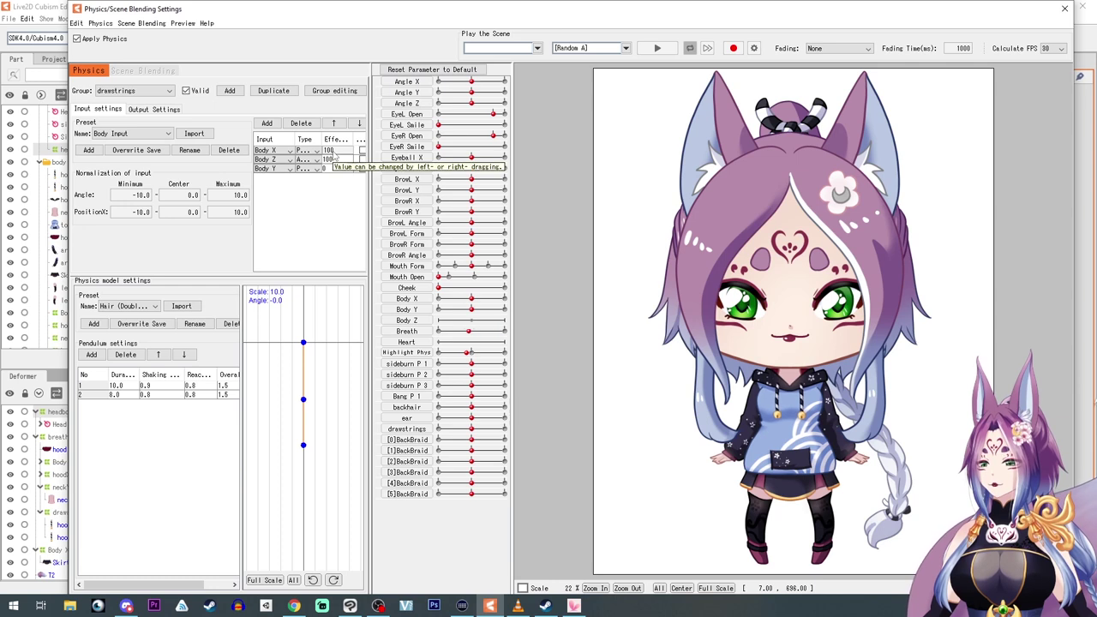
{"action": "double_click", "coordinate": [333, 151]}
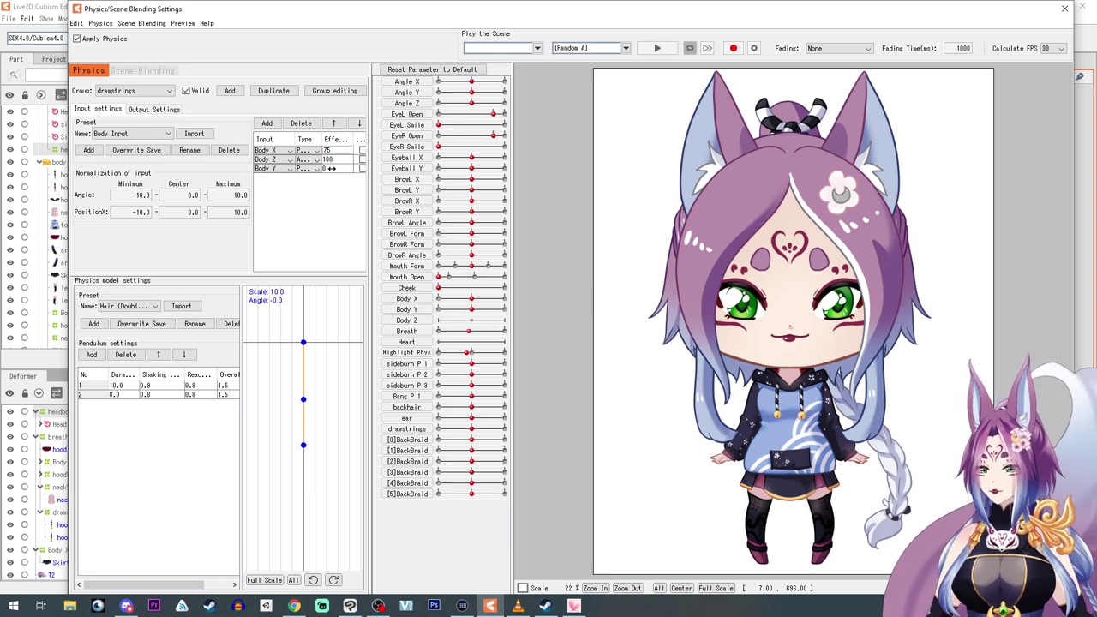
{"action": "type", "text": "75"}
{"action": "key", "text": "Return"}
{"action": "double_click", "coordinate": [327, 169]}
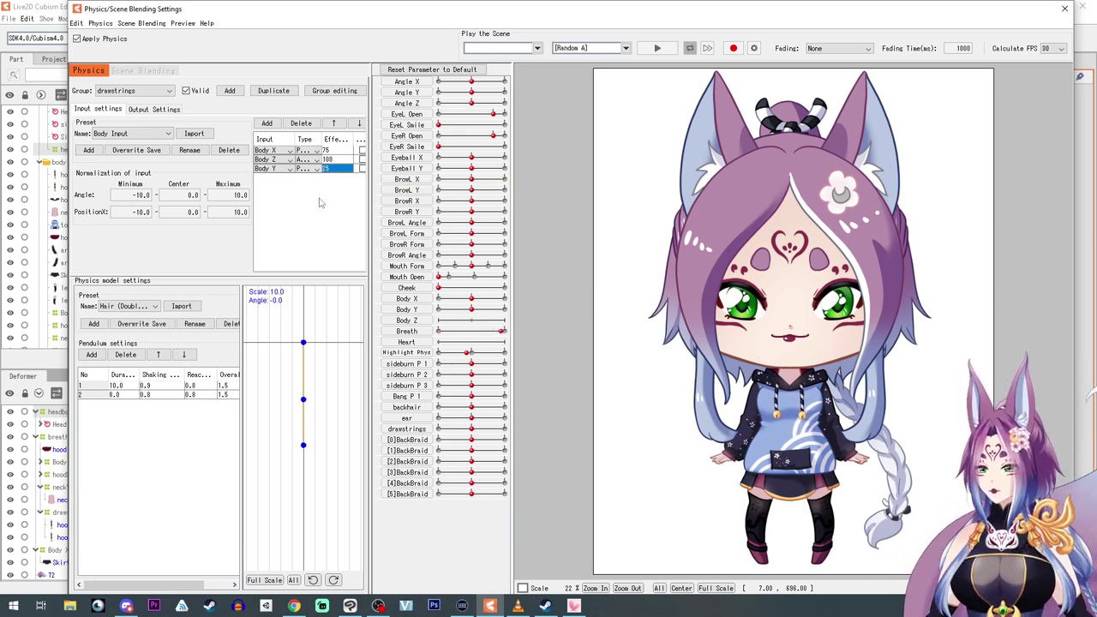
Add the drawstrings parameter as an output of the drawstrings physics group.
{"action": "left_click", "coordinate": [147, 109]}
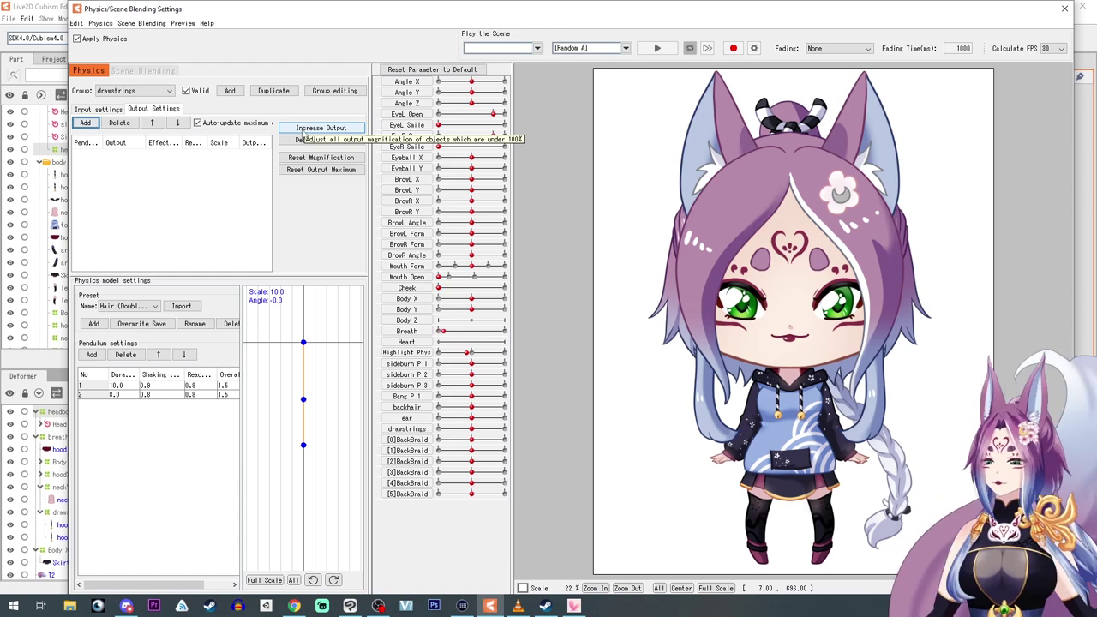
{"action": "left_click", "coordinate": [86, 123]}
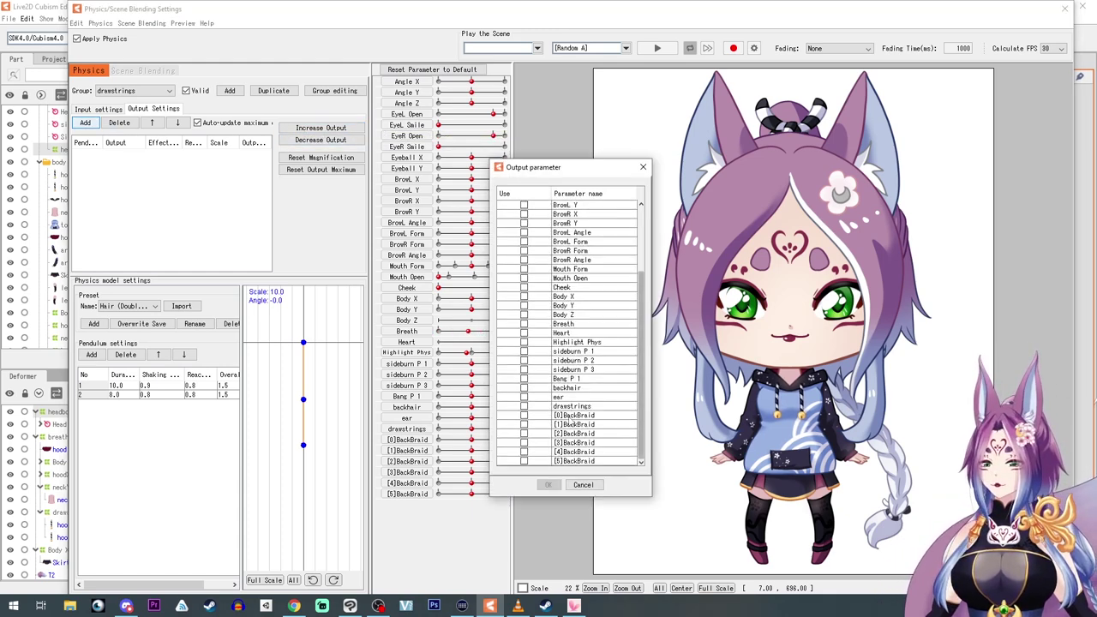
{"action": "left_click", "coordinate": [525, 406]}
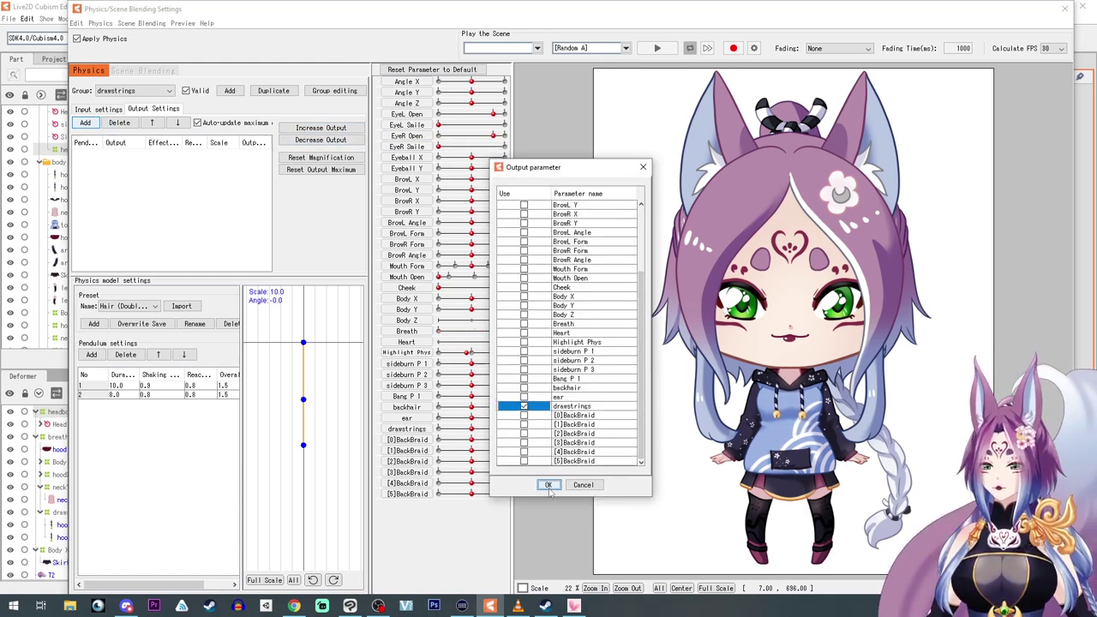
{"action": "left_click", "coordinate": [549, 485]}
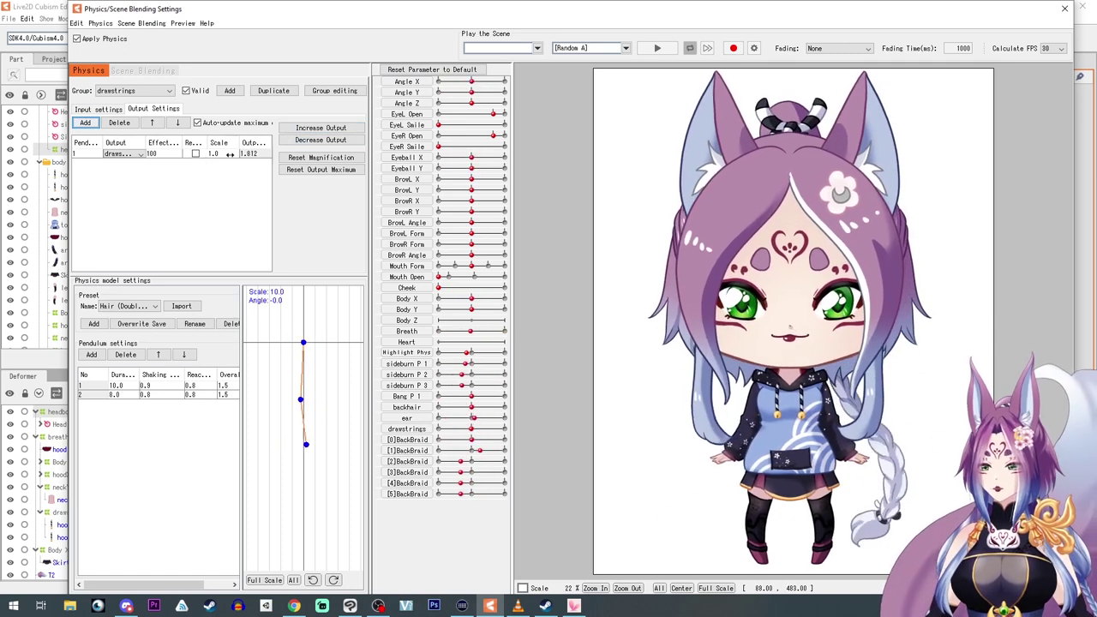
Set the drawstrings output scale to 20, and increase the output magnification to its full range.
{"action": "left_click", "coordinate": [219, 155]}
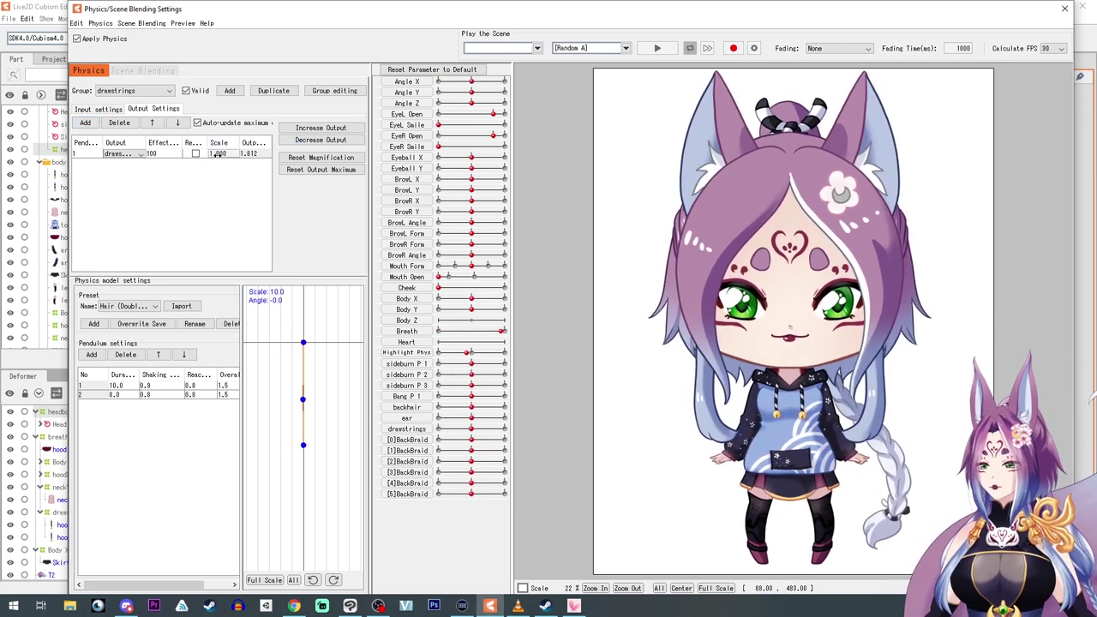
{"action": "type", "text": "20"}
{"action": "key", "text": "Return"}
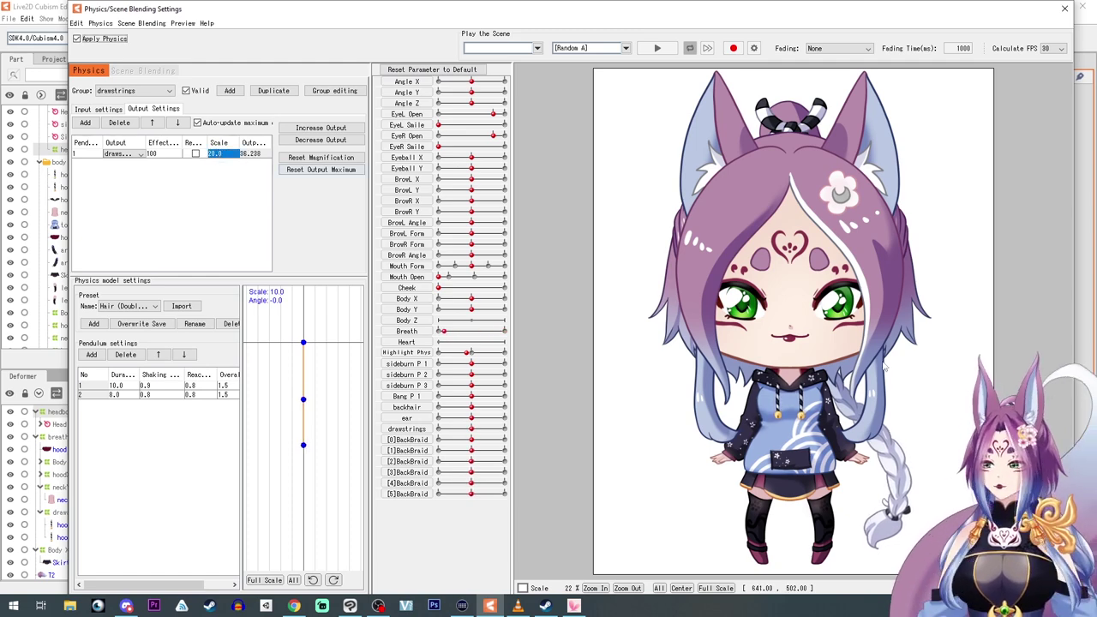
{"action": "left_click", "coordinate": [313, 127]}
{"action": "left_click", "coordinate": [533, 320]}
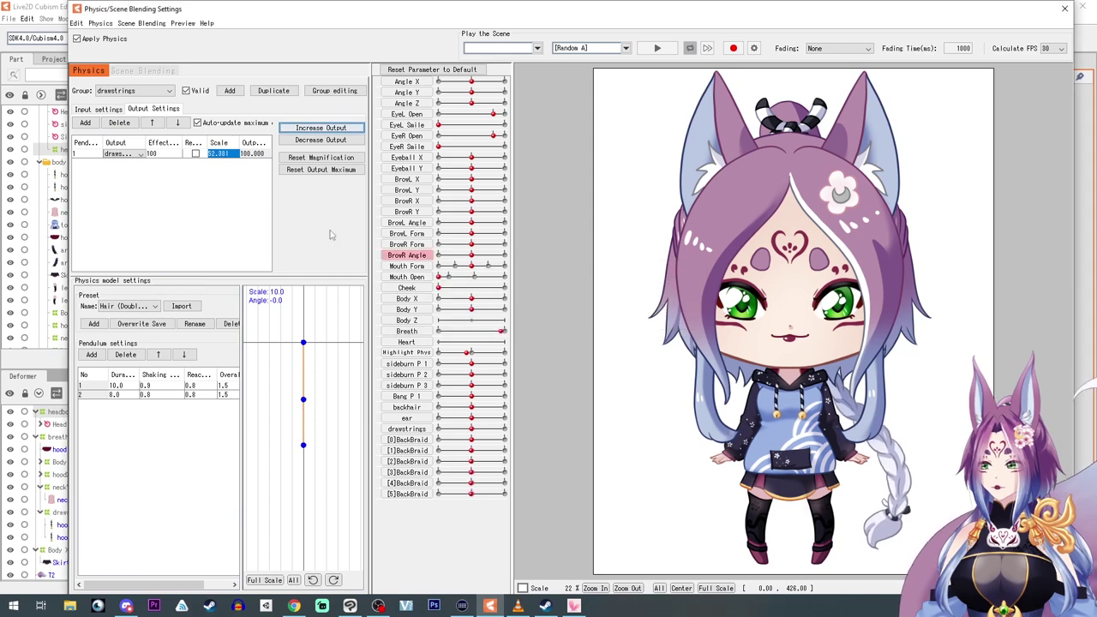
Play the scene with the Random Pose motion to check the drawstrings physics.
{"action": "left_click", "coordinate": [624, 48]}
{"action": "left_click", "coordinate": [583, 75]}
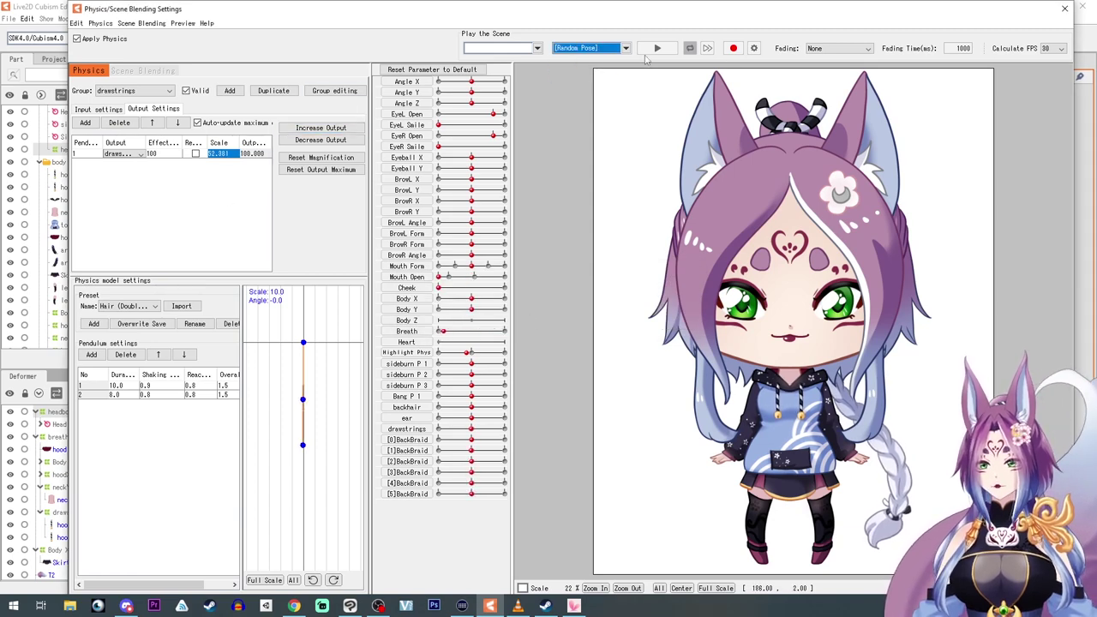
{"action": "left_click", "coordinate": [657, 48]}
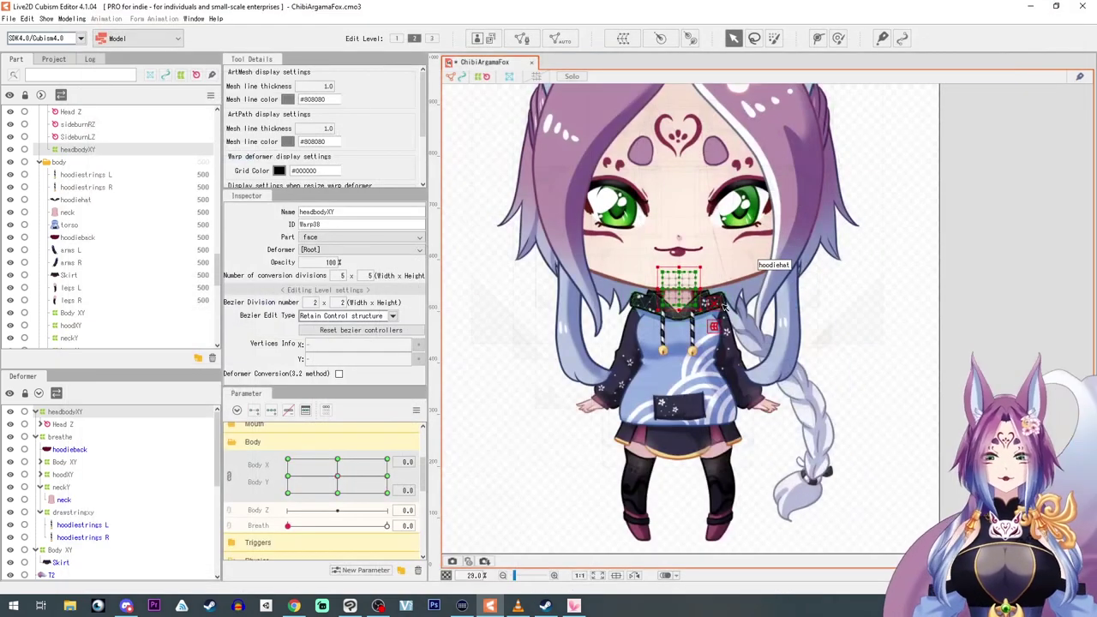
Return to the model view and collapse the face folder in the parts hierarchy.
{"action": "scroll", "coordinate": [722, 307], "scroll_direction": "down", "scroll_amount": 3}
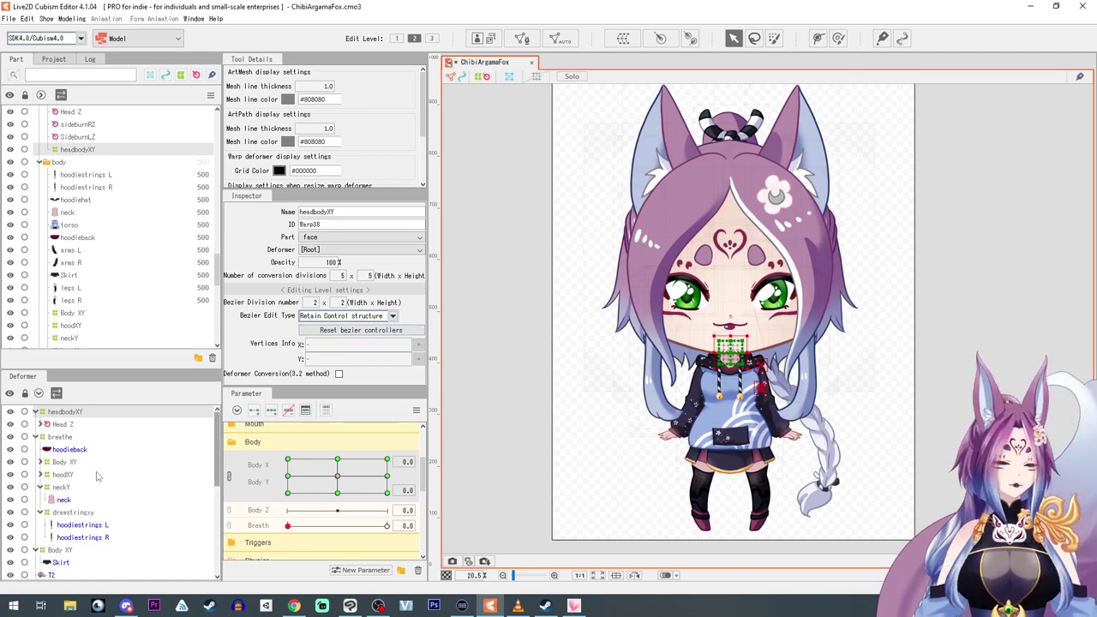
{"action": "scroll", "coordinate": [230, 466], "scroll_direction": "up", "scroll_amount": 1}
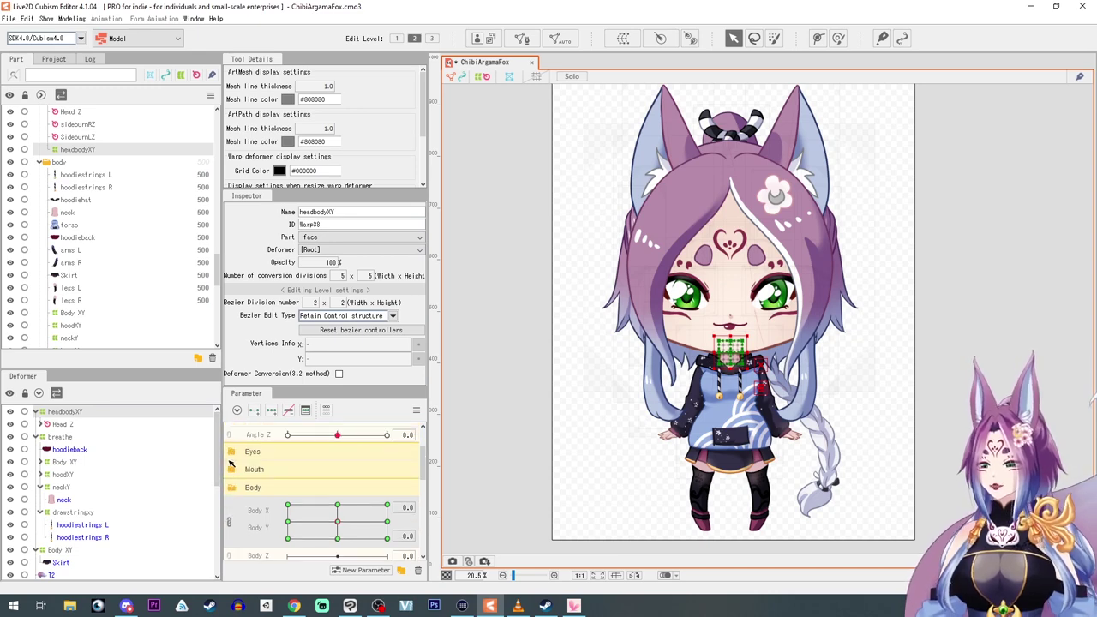
{"action": "scroll", "coordinate": [230, 466], "scroll_direction": "down", "scroll_amount": 1}
{"action": "scroll", "coordinate": [47, 193], "scroll_direction": "up", "scroll_amount": 4}
{"action": "scroll", "coordinate": [47, 193], "scroll_direction": "up", "scroll_amount": 10}
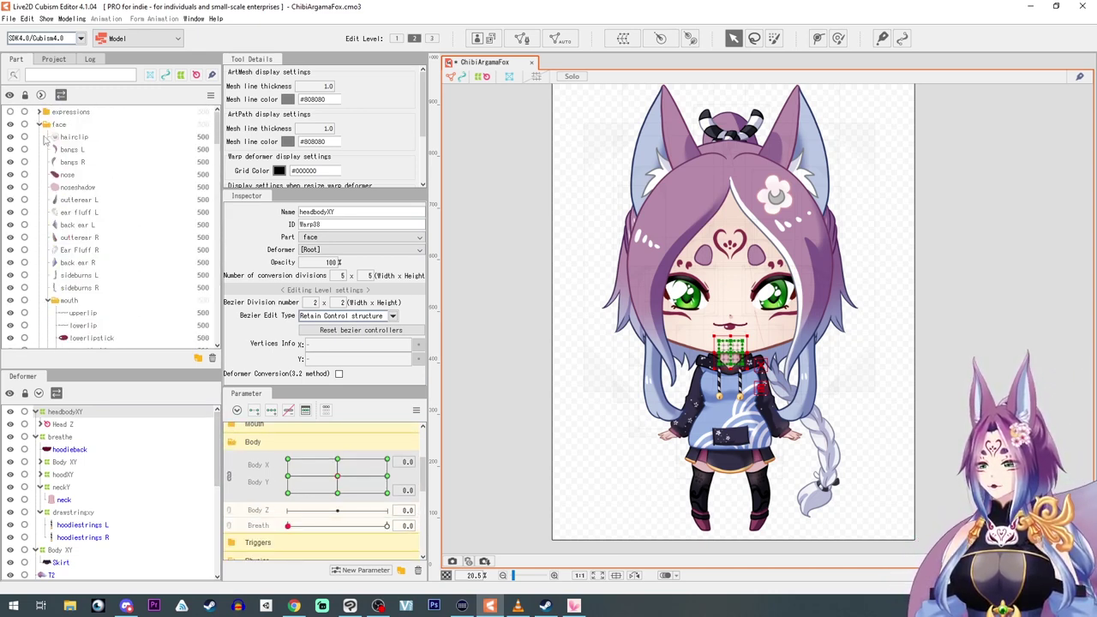
{"action": "left_click", "coordinate": [38, 124]}
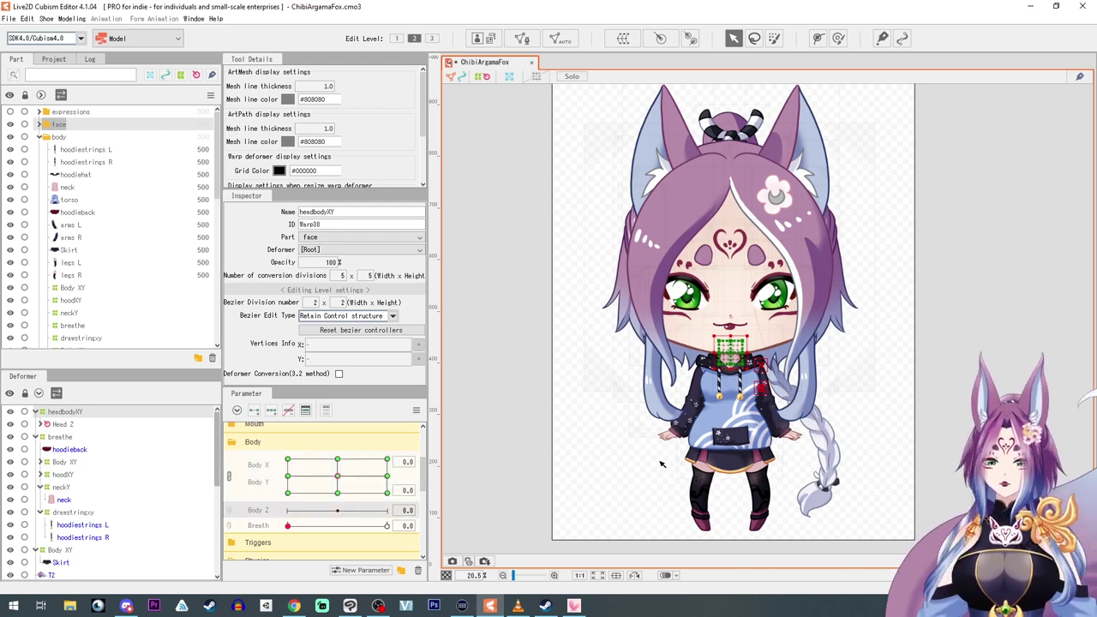
Locate the deformer that holds the torso, select the breathe warp deformer and collapse its children.
{"action": "mouse_move", "coordinate": [621, 465]}
{"action": "left_mouse_down"}
{"action": "mouse_move", "coordinate": [551, 457]}
{"action": "mouse_move", "coordinate": [625, 462]}
{"action": "left_mouse_up"}
{"action": "scroll", "coordinate": [333, 498], "scroll_direction": "up", "scroll_amount": 1}
{"action": "scroll", "coordinate": [334, 500], "scroll_direction": "down", "scroll_amount": 1}
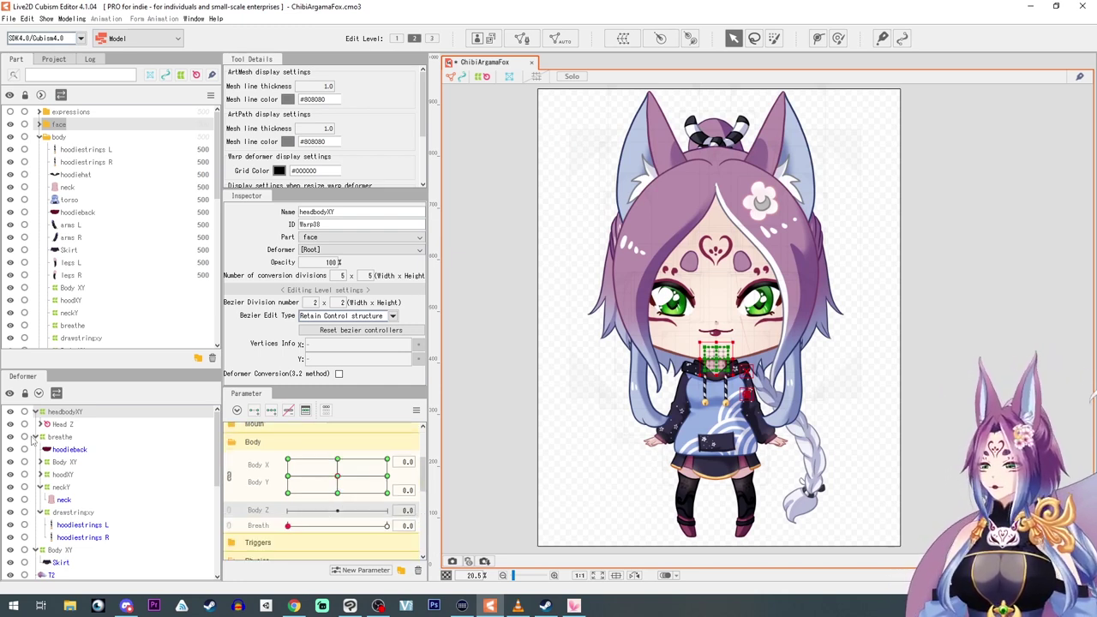
{"action": "left_click", "coordinate": [721, 419]}
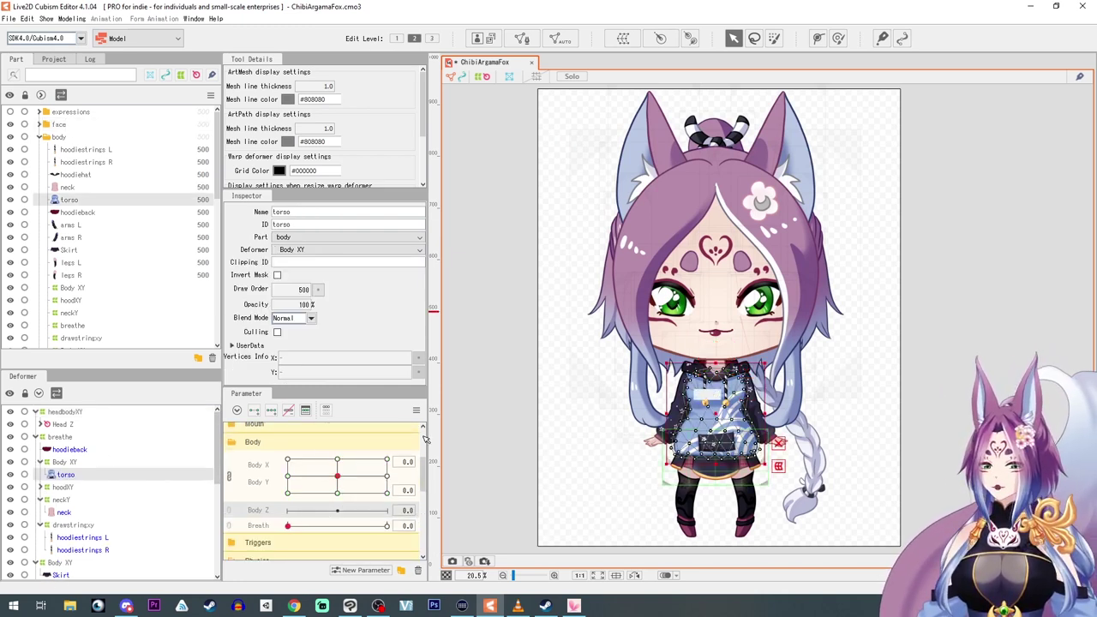
{"action": "left_click", "coordinate": [60, 451]}
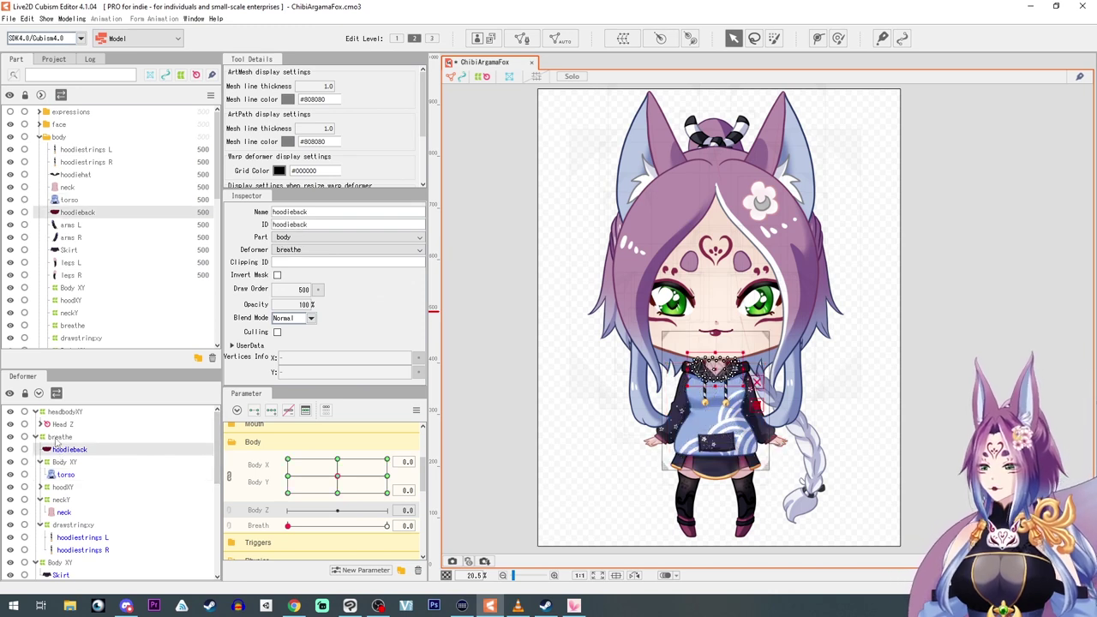
{"action": "left_click", "coordinate": [56, 438]}
{"action": "left_click", "coordinate": [35, 437]}
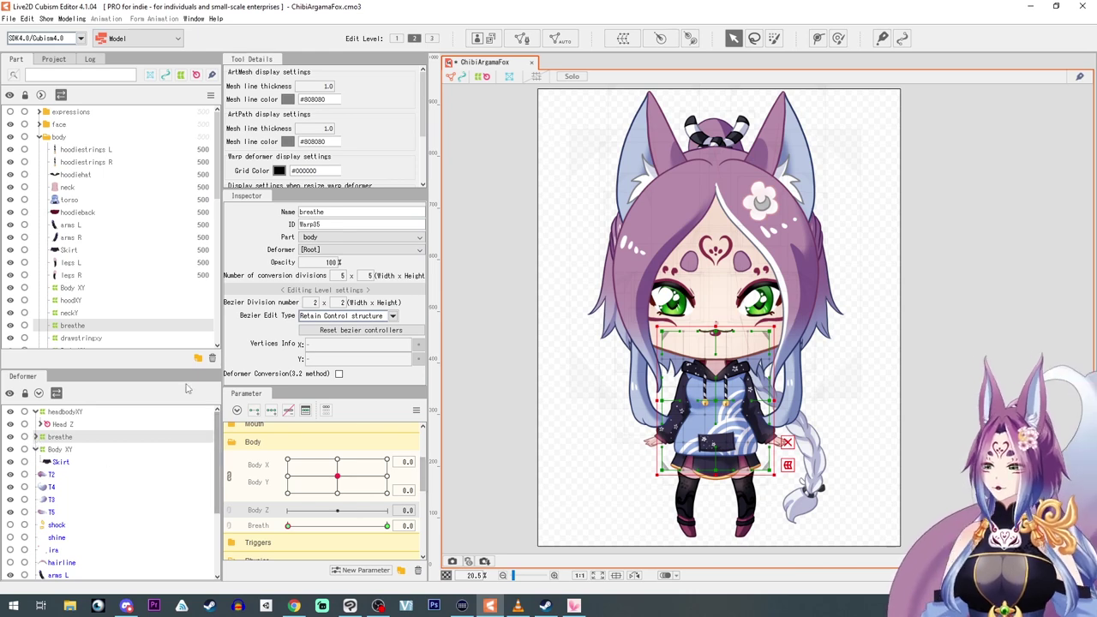
Scrub the Breath parameter to preview the breathe deformer's motion on the body, and check its children.
{"action": "scroll", "coordinate": [703, 405], "scroll_direction": "up", "scroll_amount": 3}
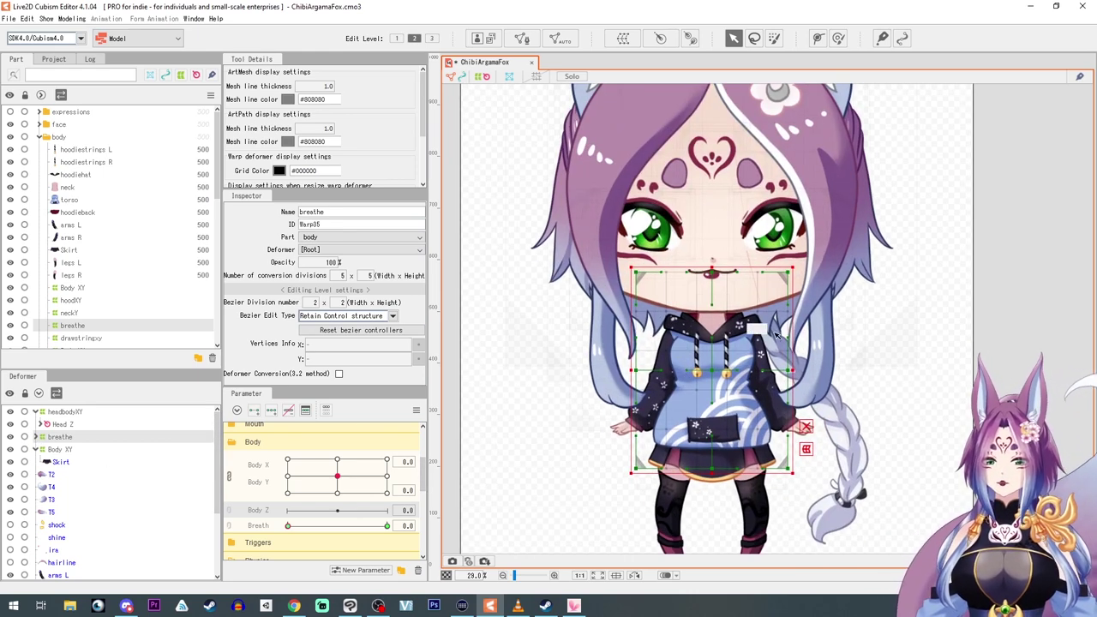
{"action": "mouse_move", "coordinate": [288, 526]}
{"action": "left_mouse_down"}
{"action": "mouse_move", "coordinate": [398, 524]}
{"action": "mouse_move", "coordinate": [285, 524]}
{"action": "left_mouse_up"}
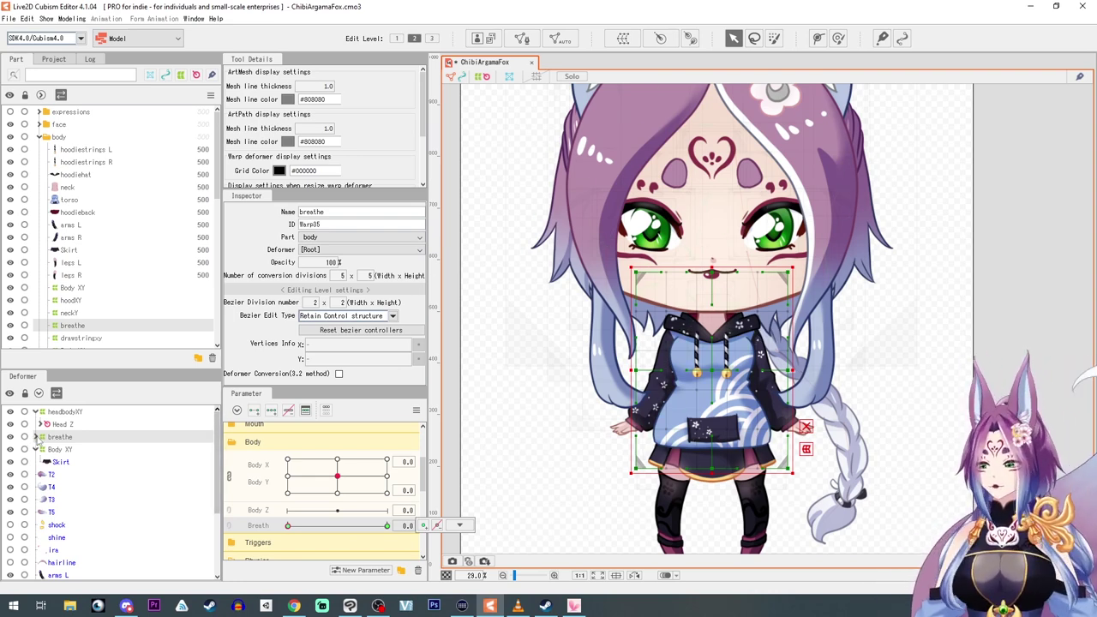
{"action": "left_click", "coordinate": [35, 437]}
{"action": "left_click", "coordinate": [35, 437]}
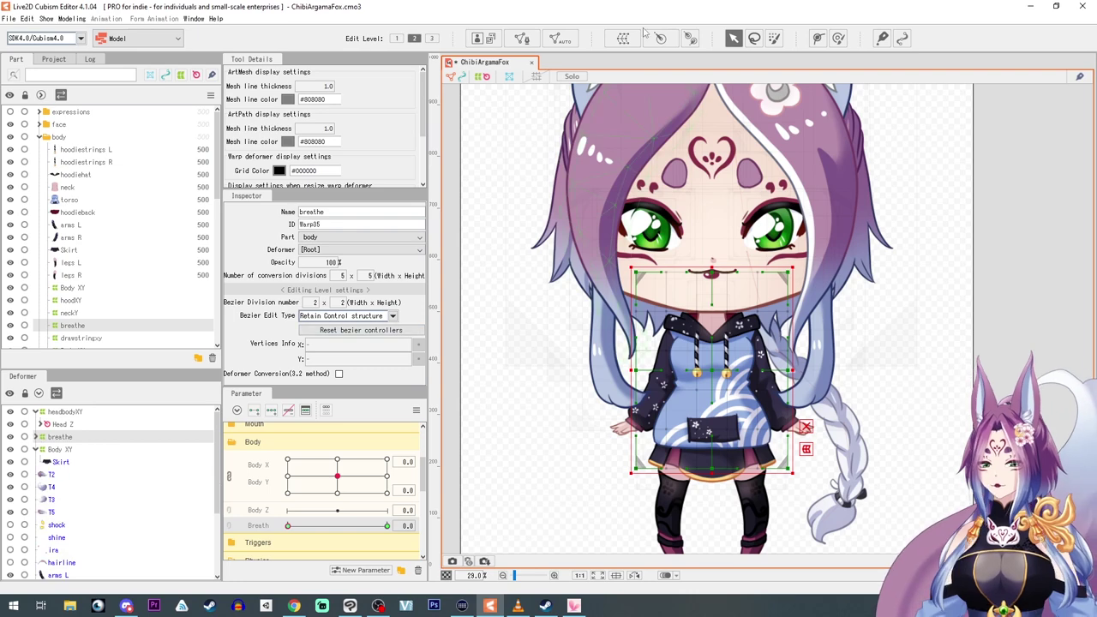
Create a warp deformer named bodyZ as parent of the breathe deformer, with 2 × 2 Bezier and 5 × 5 conversion divisions.
{"action": "left_click", "coordinate": [623, 38]}
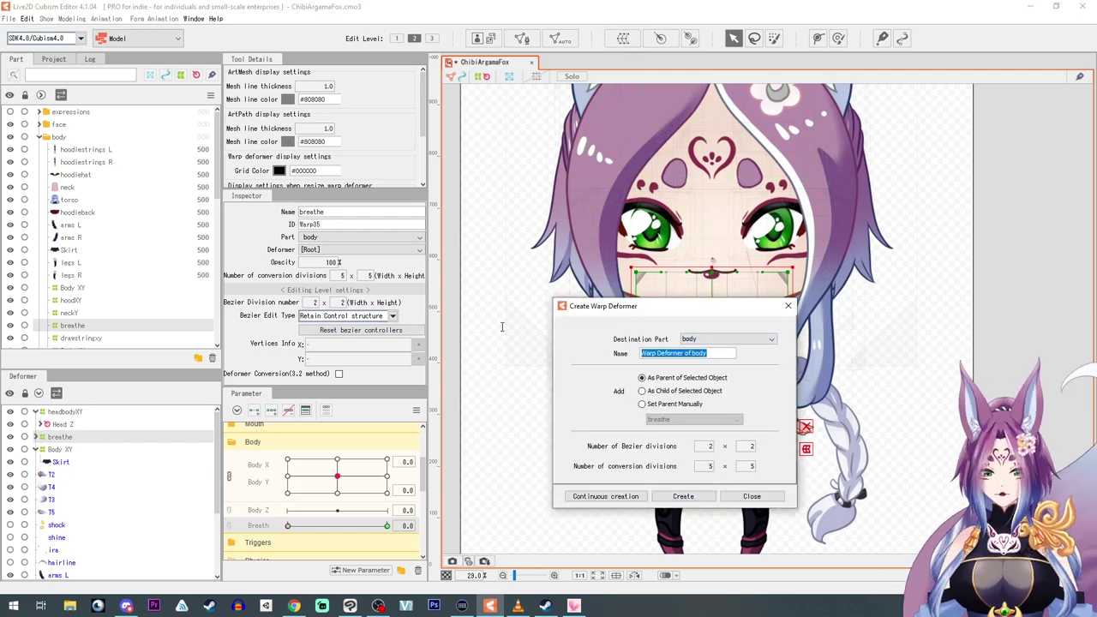
{"action": "type", "text": "bodyZ"}
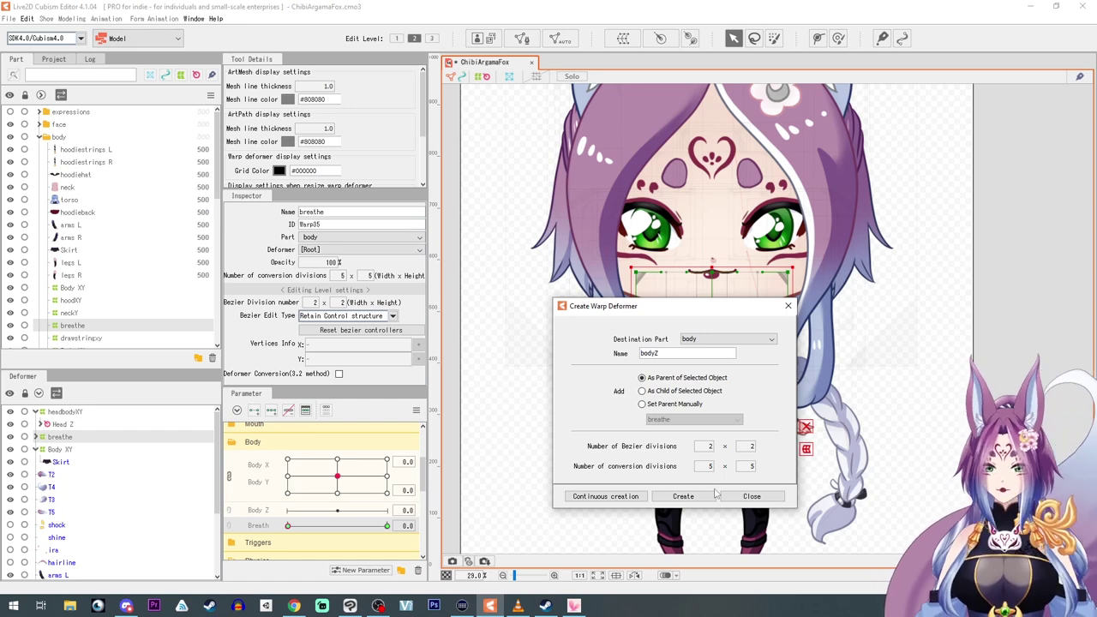
{"action": "left_click", "coordinate": [714, 497]}
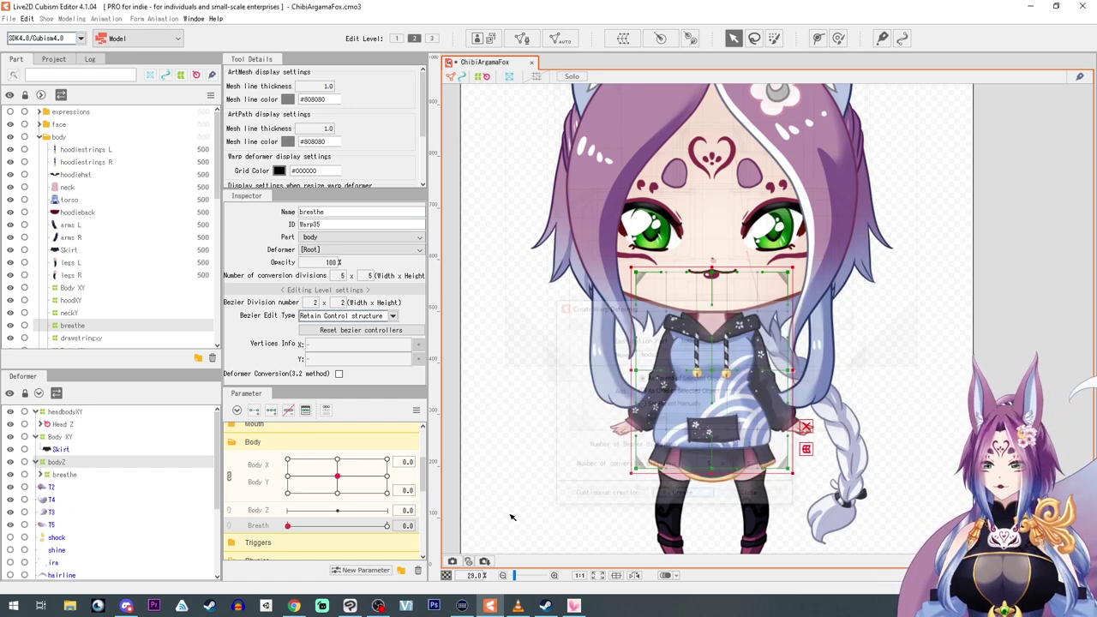
Add three keys on Body Z to the bodyZ deformer, and at -10 rotate it slightly counterclockwise and shift it to tilt the torso.
{"action": "left_click", "coordinate": [290, 527]}
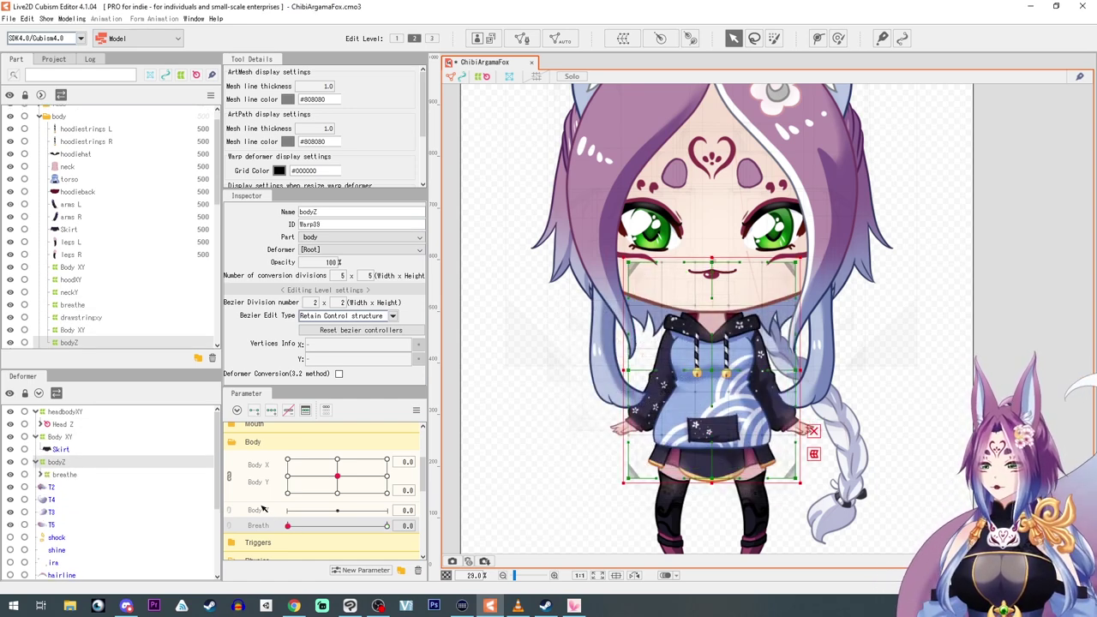
{"action": "left_click", "coordinate": [271, 411]}
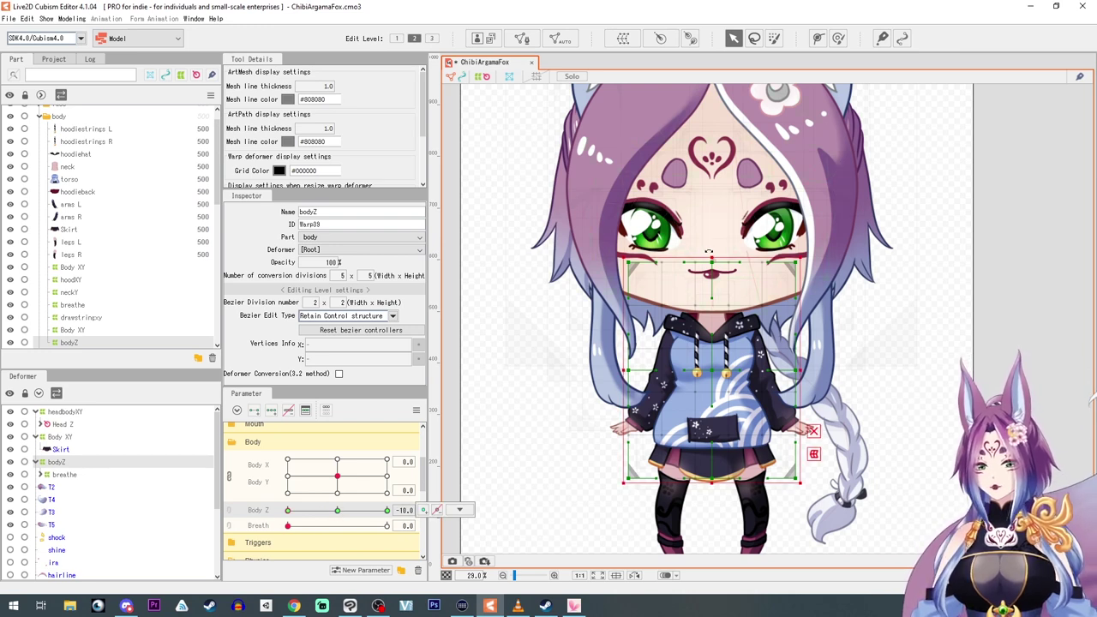
{"action": "left_click_drag", "start_coordinate": [709, 250], "coordinate": [699, 250]}
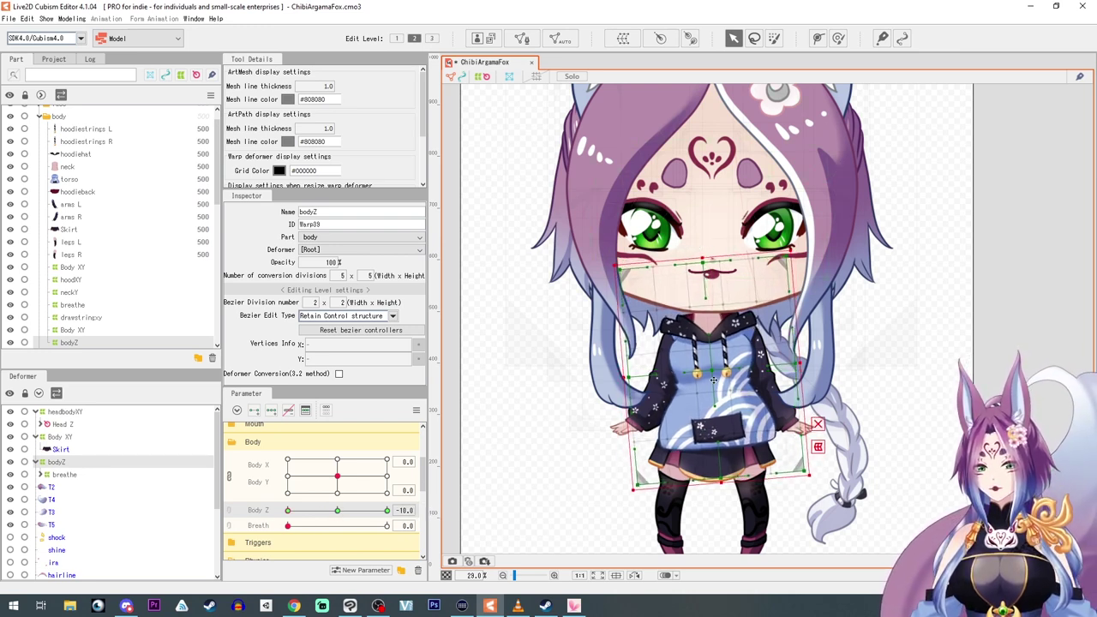
{"action": "left_click_drag", "start_coordinate": [710, 374], "coordinate": [706, 373]}
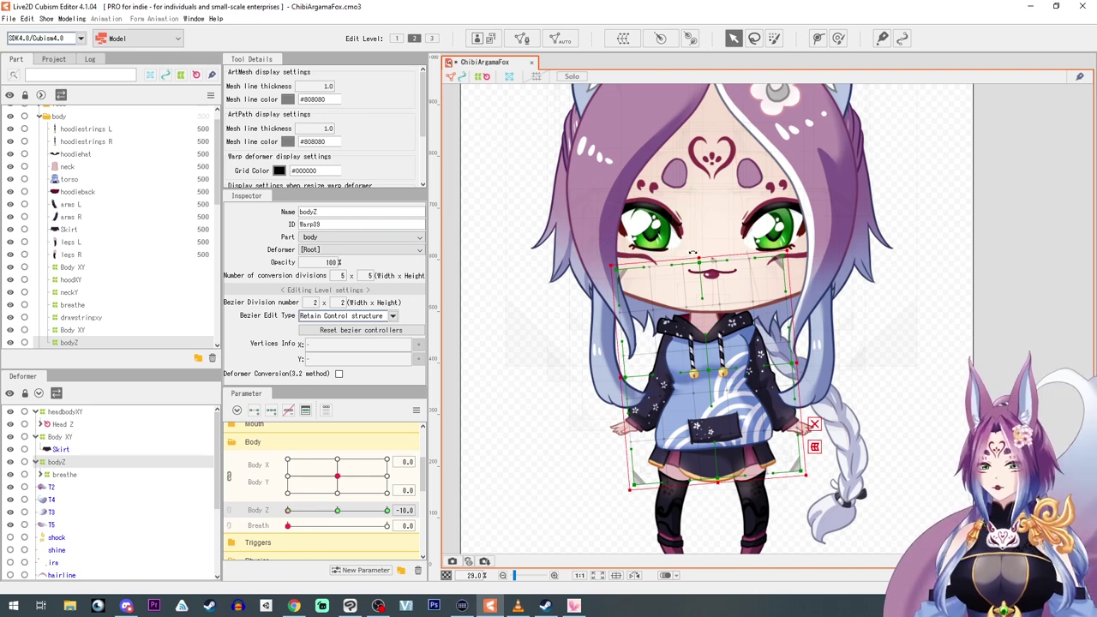
{"action": "left_click_drag", "start_coordinate": [693, 253], "coordinate": [692, 253]}
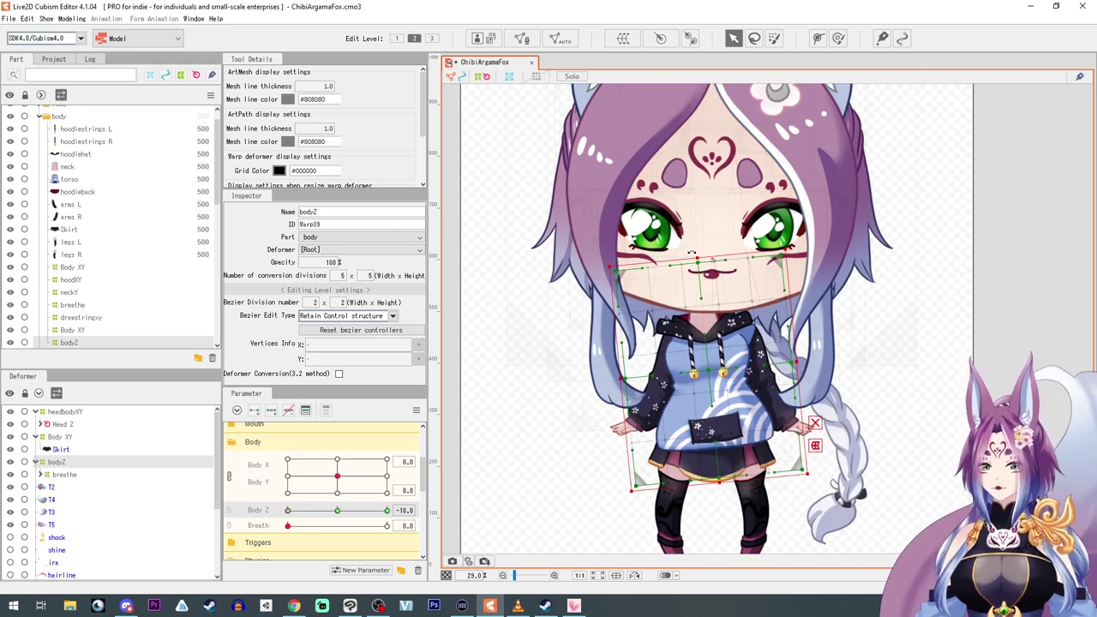
Reflect the bodyZ form horizontally onto Body Z 10, check the tilted torso, and return Body Z to 0.
{"action": "left_click", "coordinate": [418, 413]}
{"action": "left_click", "coordinate": [494, 496]}
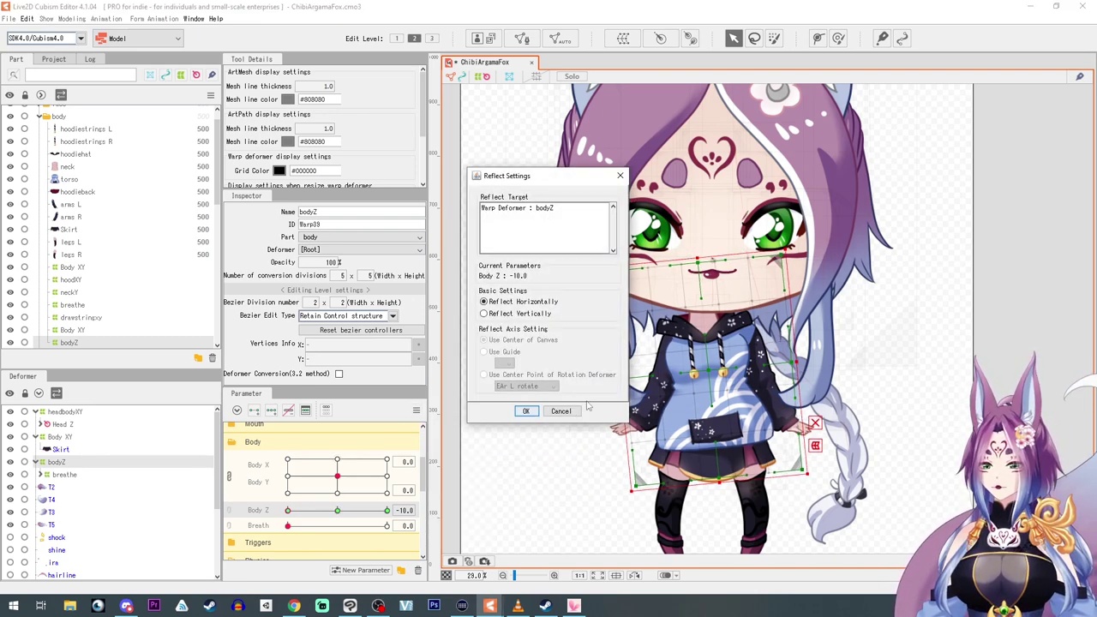
{"action": "left_click", "coordinate": [563, 411]}
{"action": "mouse_move", "coordinate": [464, 527]}
{"action": "left_mouse_down"}
{"action": "mouse_move", "coordinate": [263, 513]}
{"action": "mouse_move", "coordinate": [477, 531]}
{"action": "left_mouse_up"}
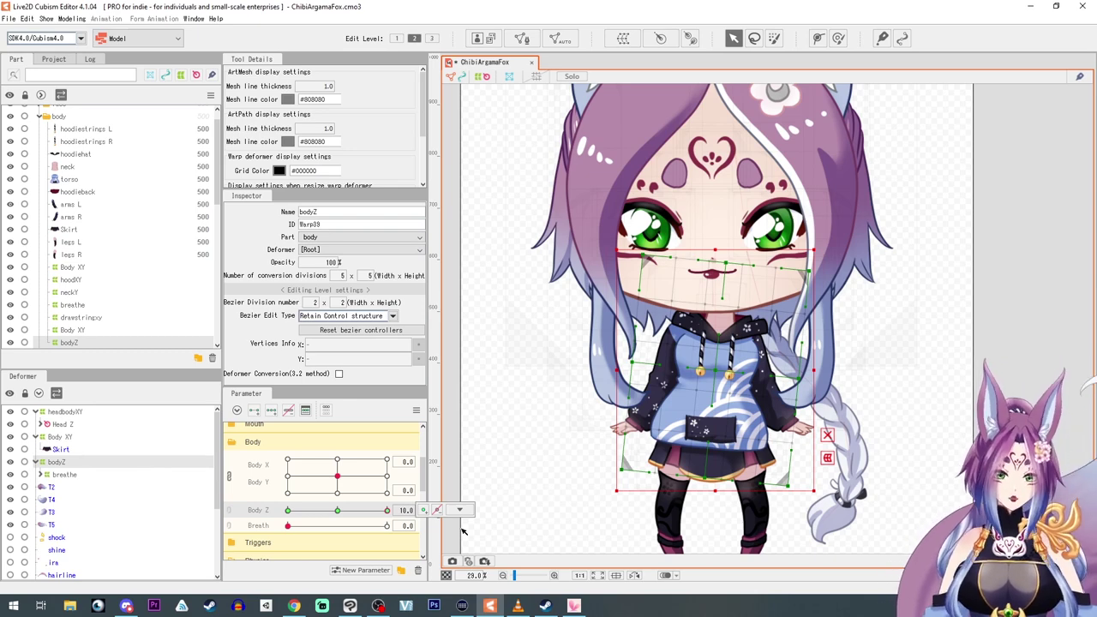
{"action": "left_click_drag", "start_coordinate": [386, 512], "coordinate": [338, 512]}
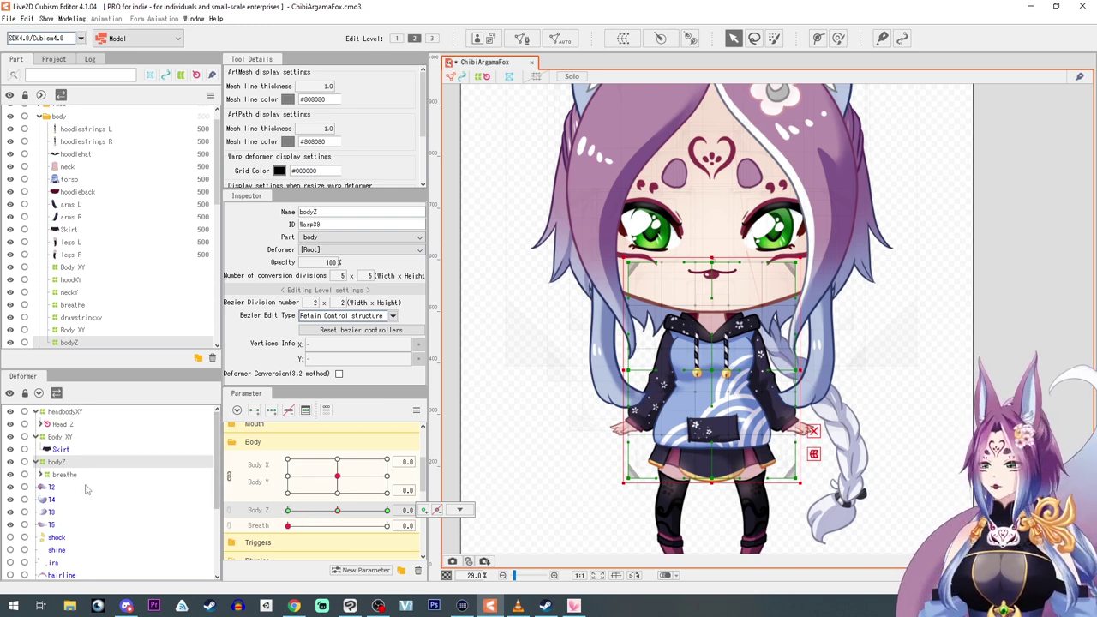
Create a warp deformer named skirtZ as parent of the skirt's Body XY deformer.
{"action": "left_click", "coordinate": [54, 437]}
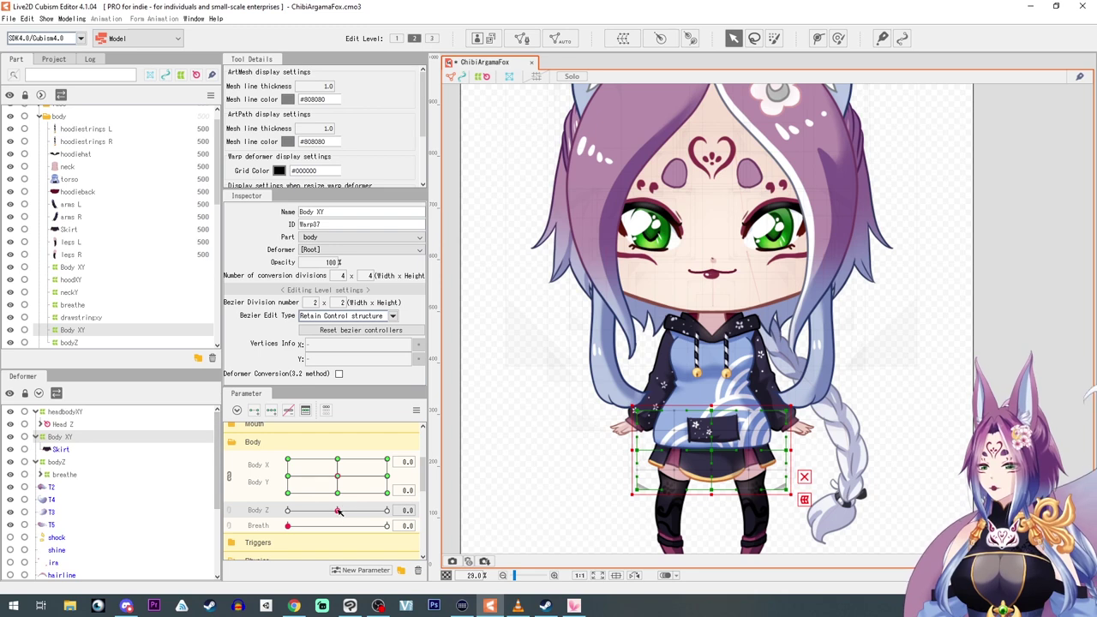
{"action": "mouse_move", "coordinate": [338, 512]}
{"action": "left_mouse_down"}
{"action": "mouse_move", "coordinate": [248, 511]}
{"action": "mouse_move", "coordinate": [421, 518]}
{"action": "mouse_move", "coordinate": [291, 512]}
{"action": "mouse_move", "coordinate": [337, 511]}
{"action": "left_mouse_up"}
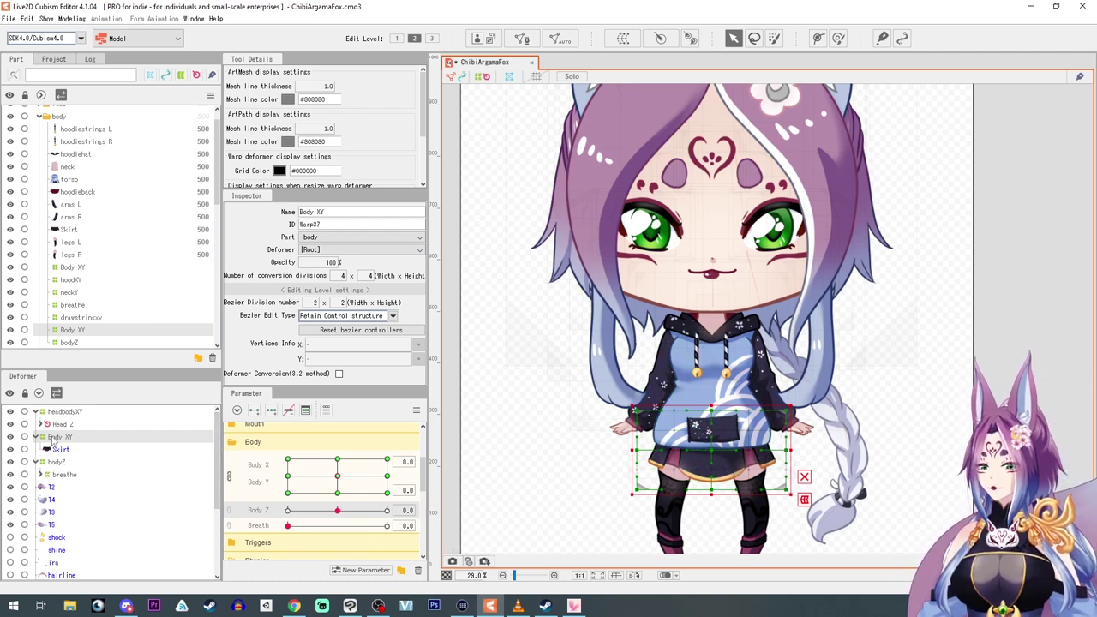
{"action": "left_click", "coordinate": [625, 40]}
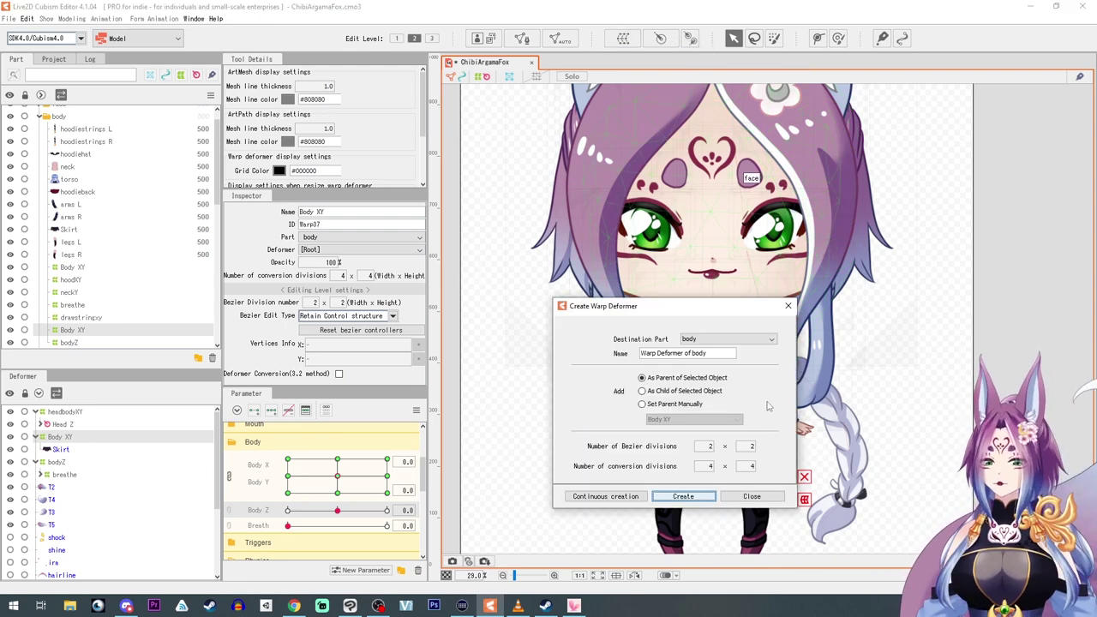
{"action": "left_click_drag", "start_coordinate": [723, 353], "coordinate": [500, 337]}
{"action": "type", "text": "skirtZ"}
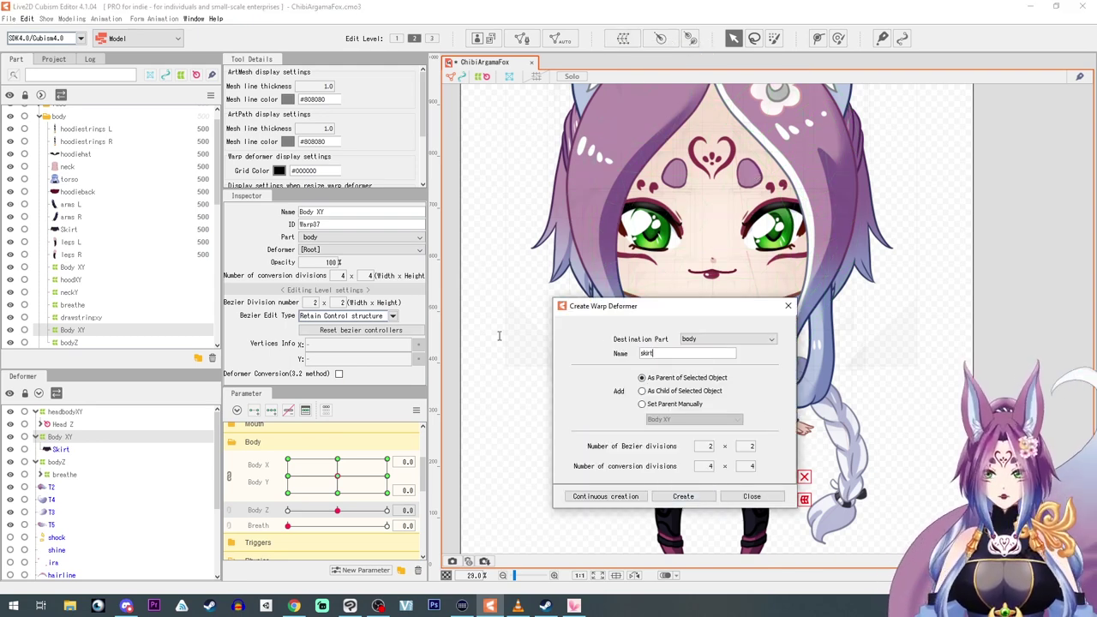
{"action": "left_click", "coordinate": [683, 496]}
Add three keys on Body Z to skirtZ and rotate the deformer slightly clockwise at -10.
{"action": "left_click_drag", "start_coordinate": [337, 512], "coordinate": [270, 511]}
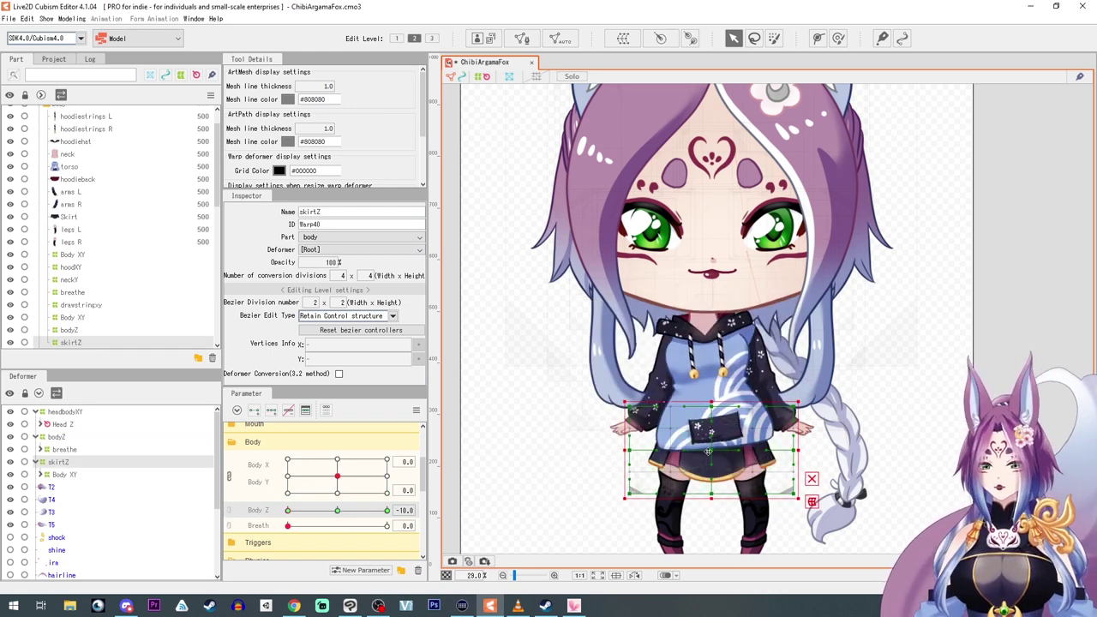
{"action": "left_click_drag", "start_coordinate": [807, 453], "coordinate": [806, 458]}
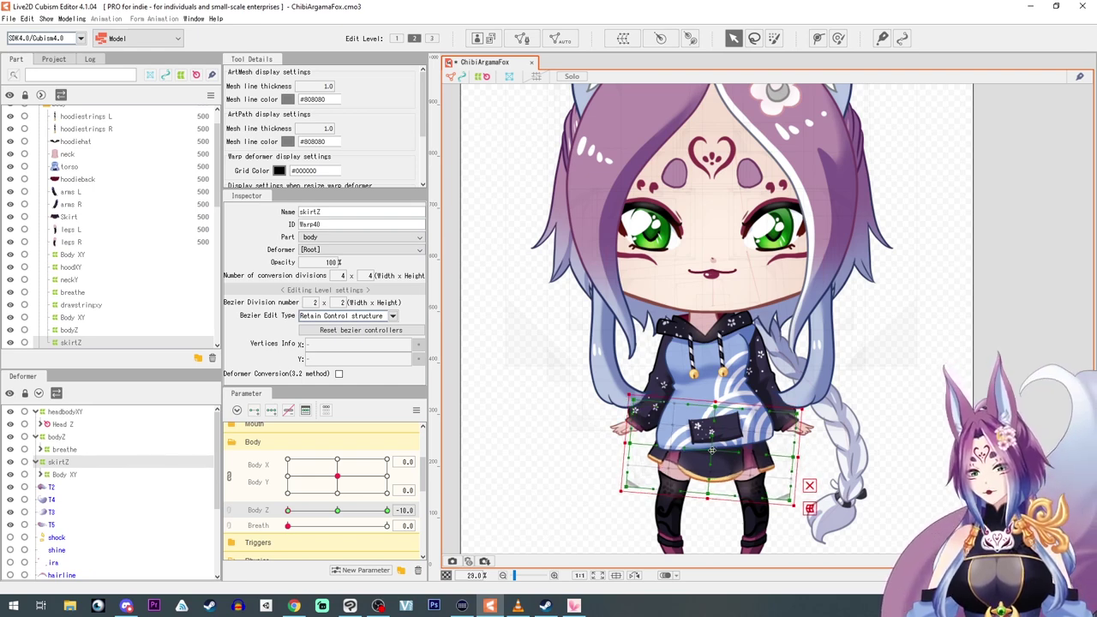
{"action": "scroll", "coordinate": [605, 390], "scroll_direction": "up", "scroll_amount": 5}
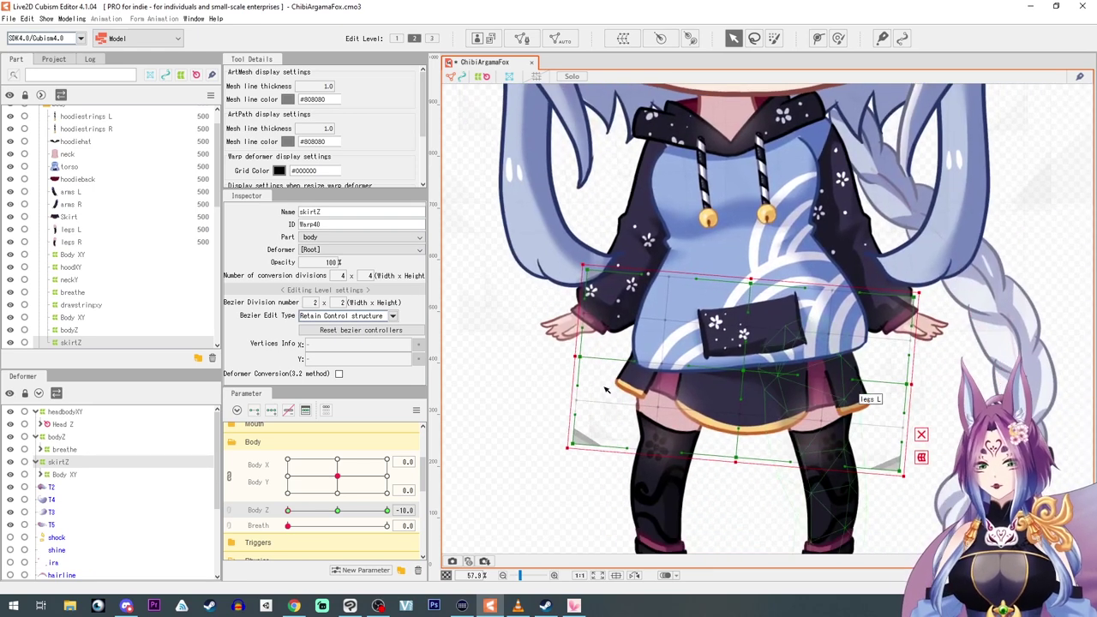
Set skirtZ's conversion divisions to 3 × 3 and reshape its upper corners and side points at Body Z -10 to follow the hoodie's tilt.
{"action": "left_click_drag", "start_coordinate": [334, 275], "coordinate": [324, 275]}
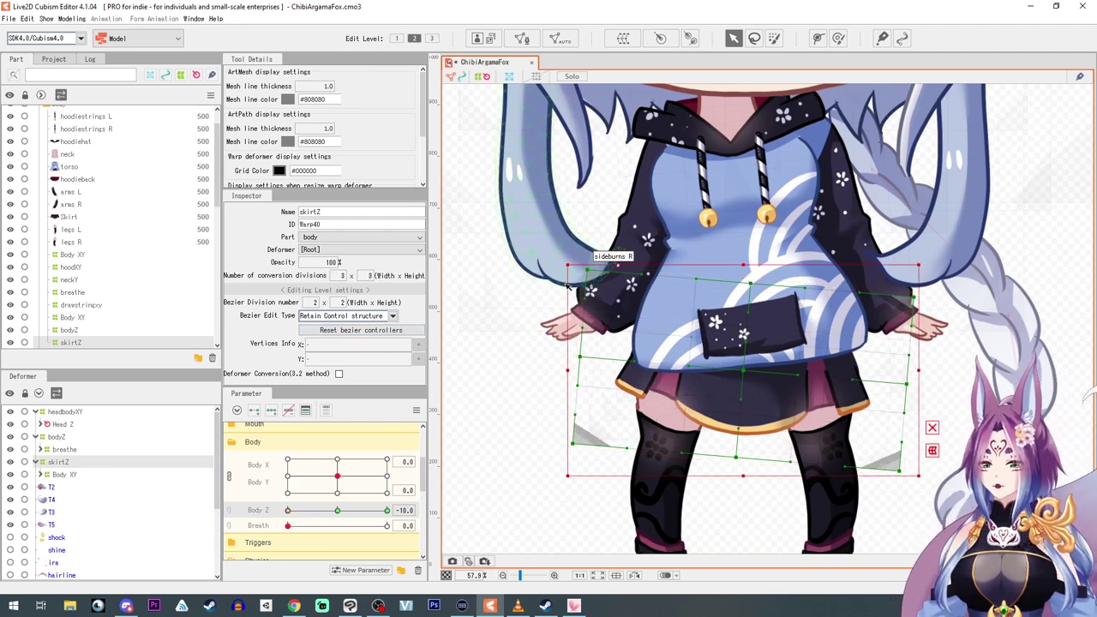
{"action": "left_click_drag", "start_coordinate": [609, 275], "coordinate": [627, 283]}
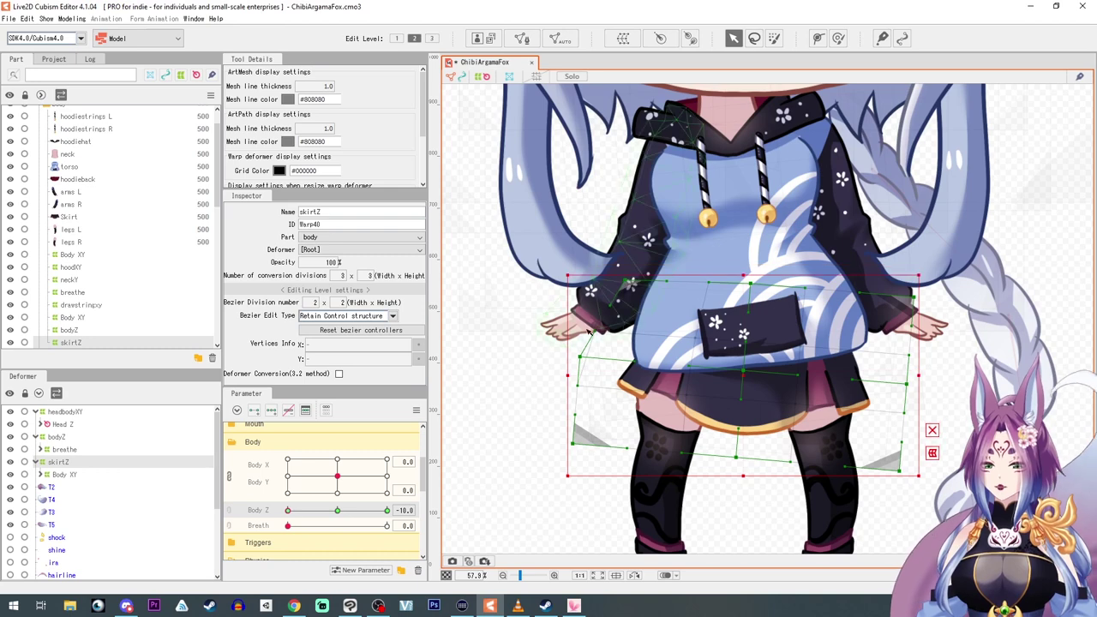
{"action": "left_click_drag", "start_coordinate": [581, 356], "coordinate": [593, 364]}
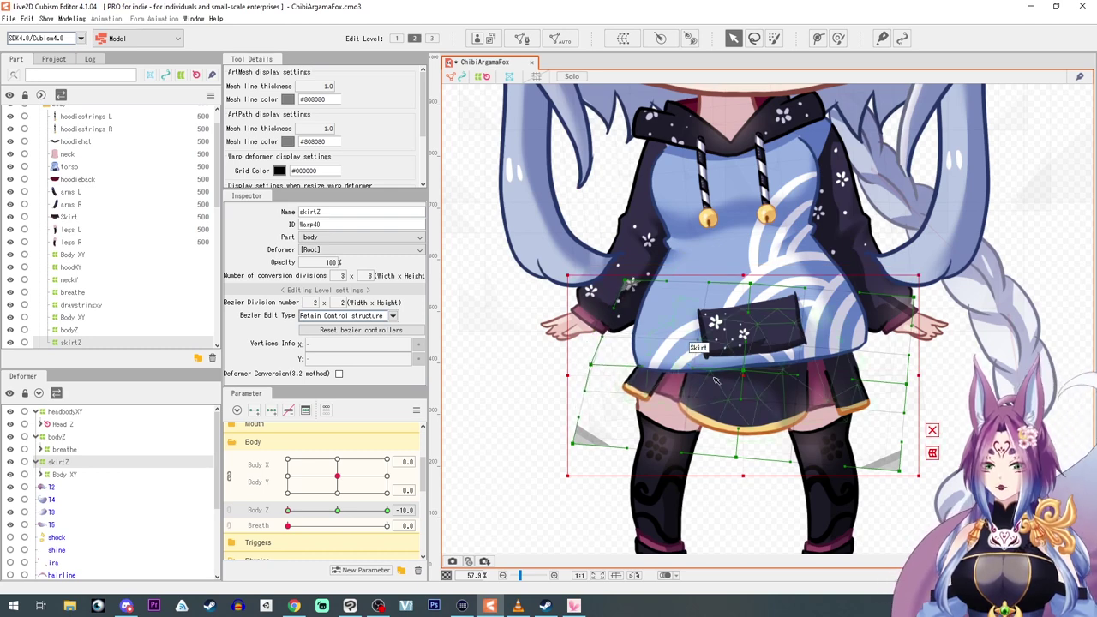
{"action": "left_click_drag", "start_coordinate": [916, 298], "coordinate": [932, 299]}
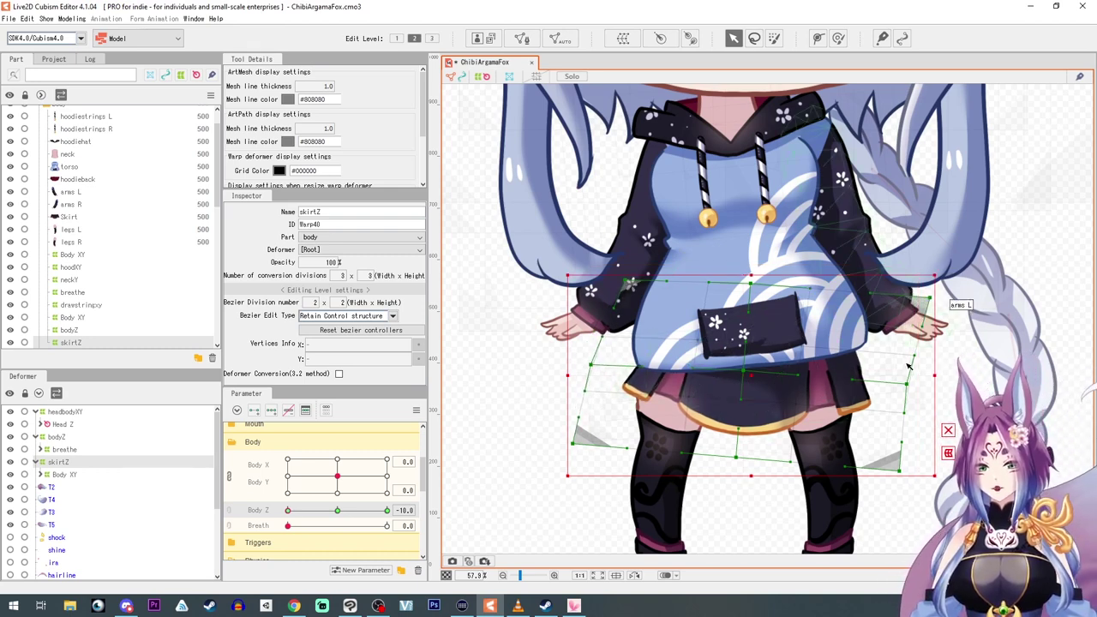
{"action": "left_click_drag", "start_coordinate": [908, 386], "coordinate": [920, 388]}
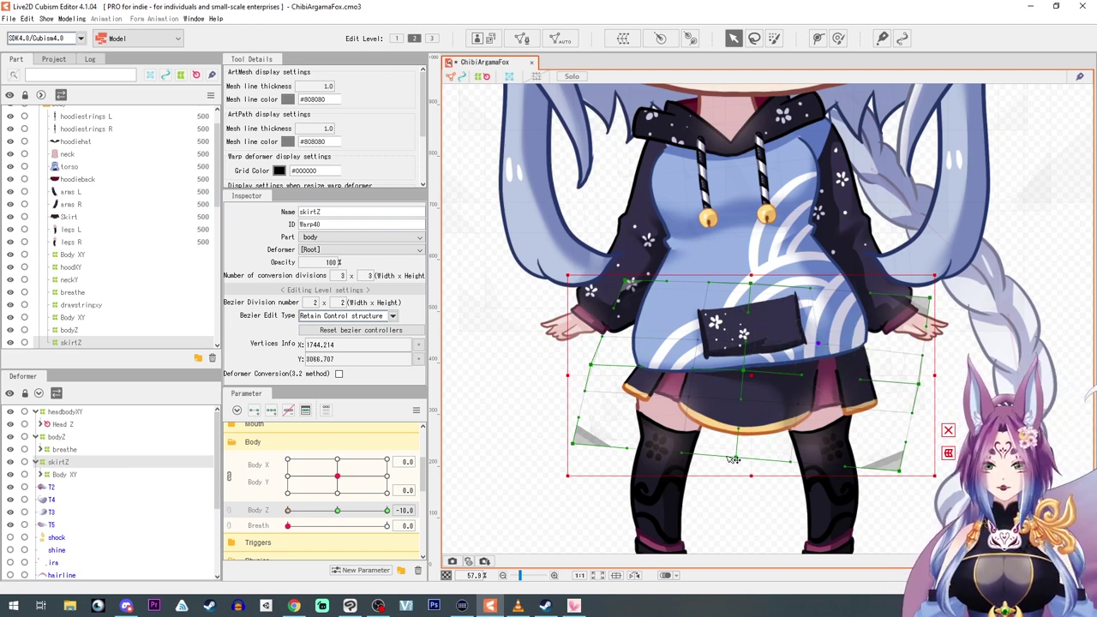
{"action": "left_click_drag", "start_coordinate": [289, 511], "coordinate": [208, 510]}
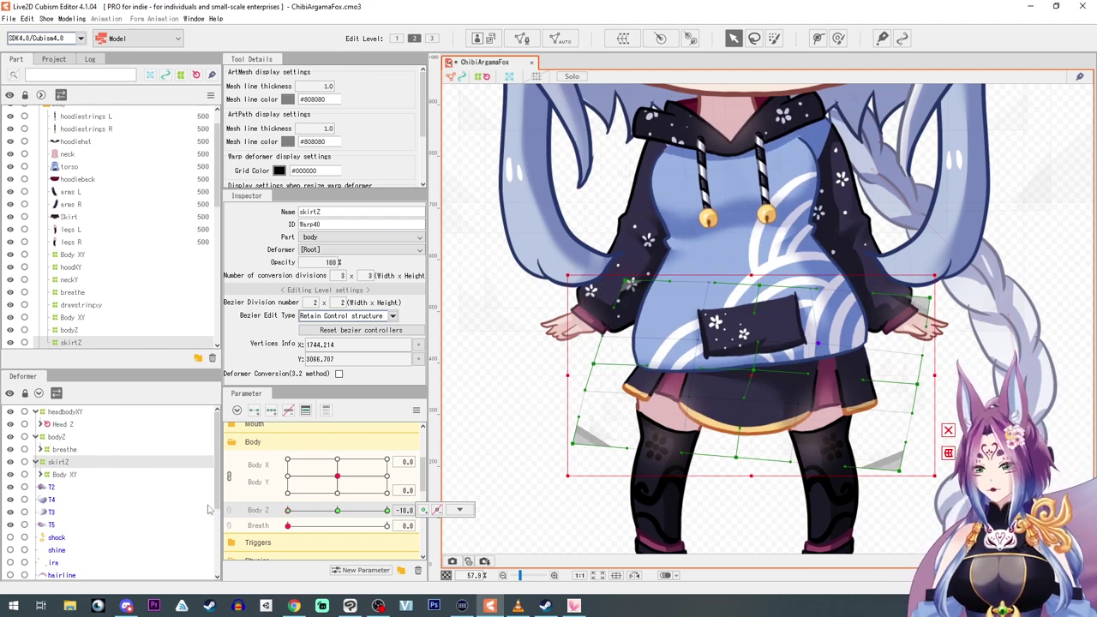
Reflect the skirtZ form horizontally onto Body Z 10, check the skirt's tilt, and return Body Z to 0.
{"action": "left_click", "coordinate": [416, 410]}
{"action": "left_click", "coordinate": [515, 491]}
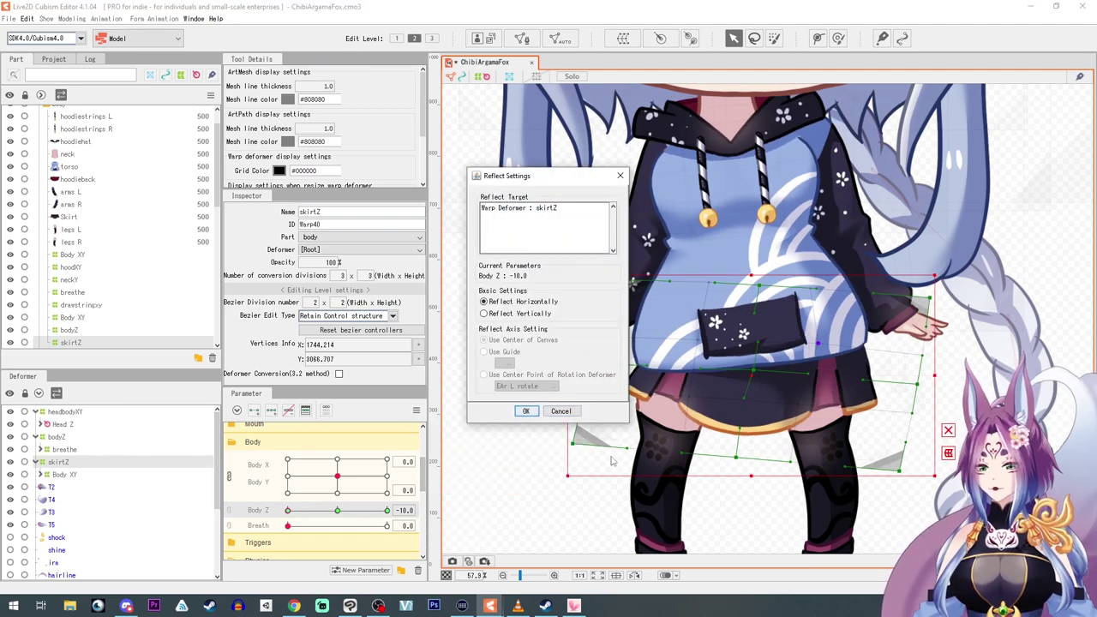
{"action": "left_click", "coordinate": [527, 412]}
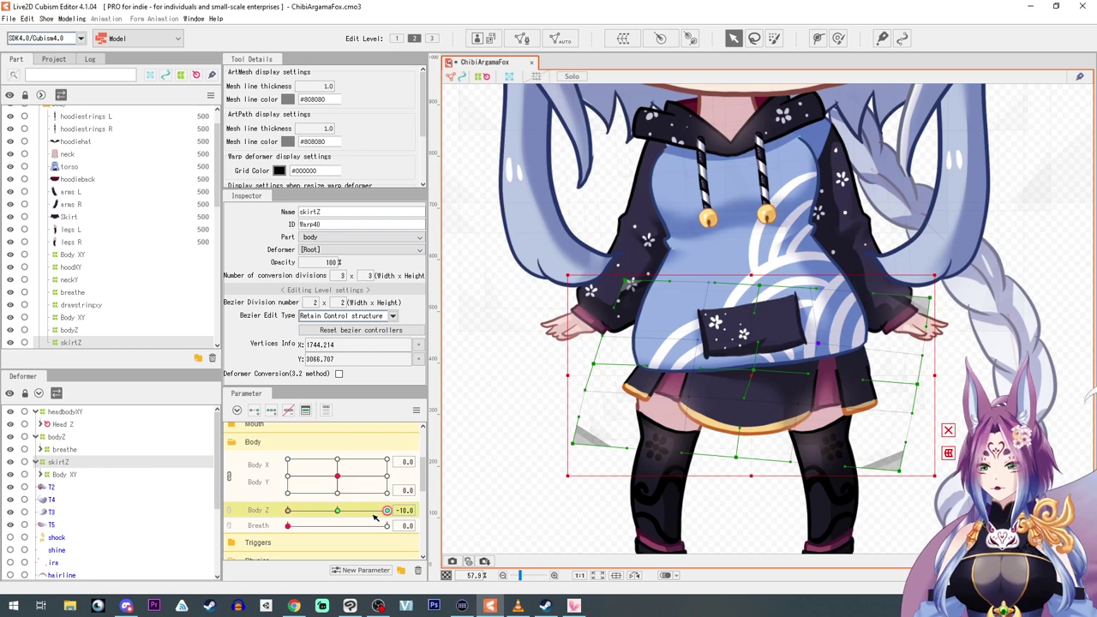
{"action": "left_click_drag", "start_coordinate": [375, 517], "coordinate": [486, 489]}
{"action": "scroll", "coordinate": [486, 491], "scroll_direction": "down", "scroll_amount": 3}
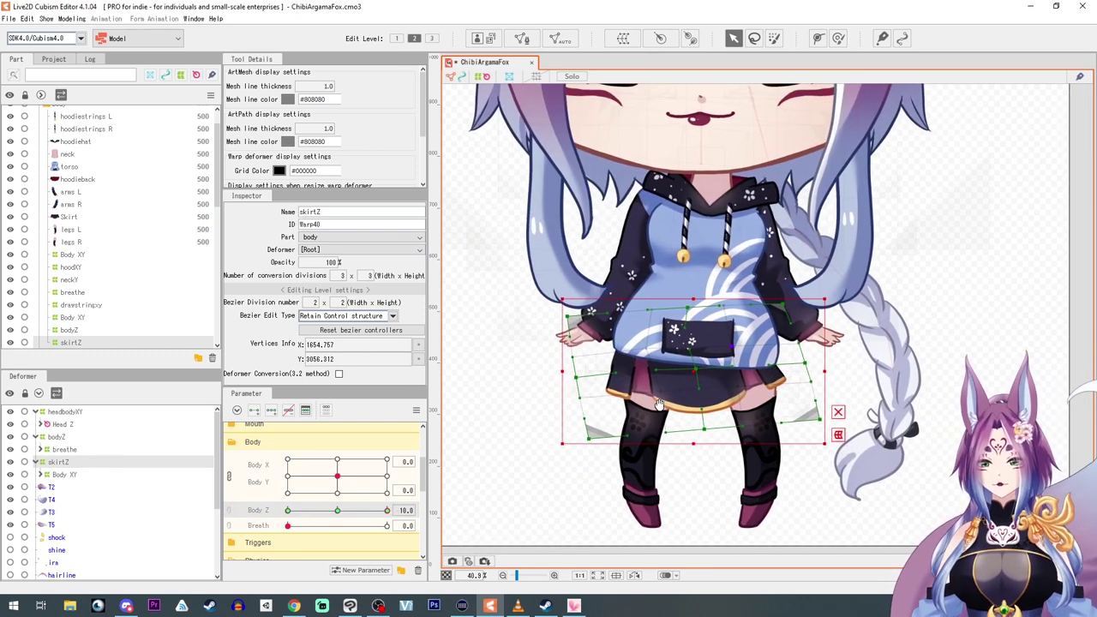
{"action": "left_click_drag", "start_coordinate": [390, 514], "coordinate": [336, 509]}
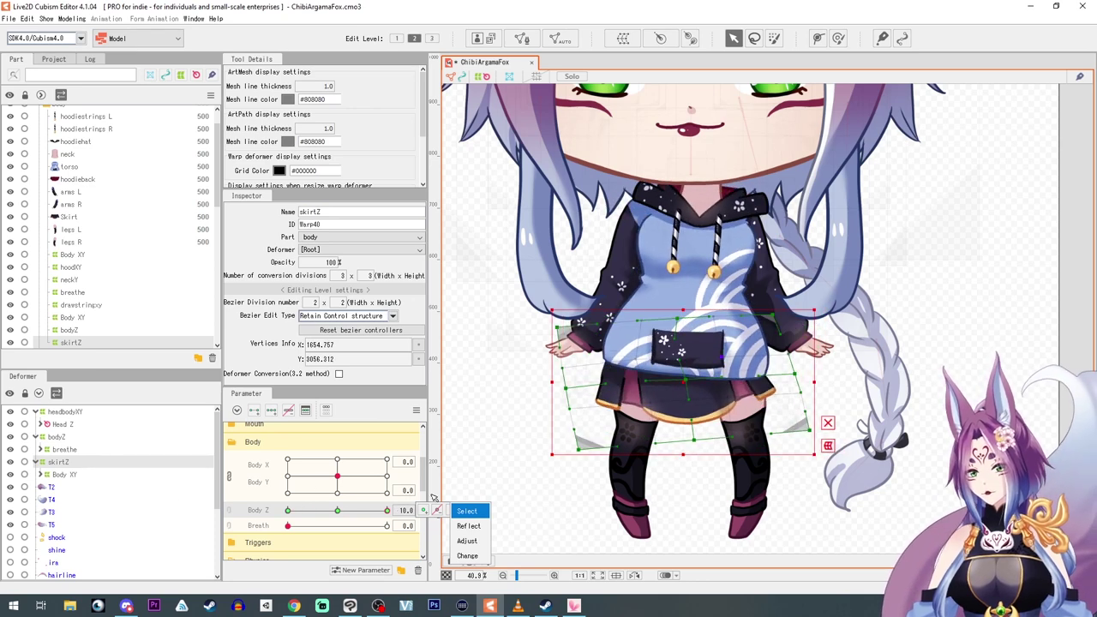
{"action": "left_click", "coordinate": [339, 512]}
{"action": "scroll", "coordinate": [609, 383], "scroll_direction": "down", "scroll_amount": 3}
{"action": "left_click_drag", "start_coordinate": [609, 382], "coordinate": [662, 402]}
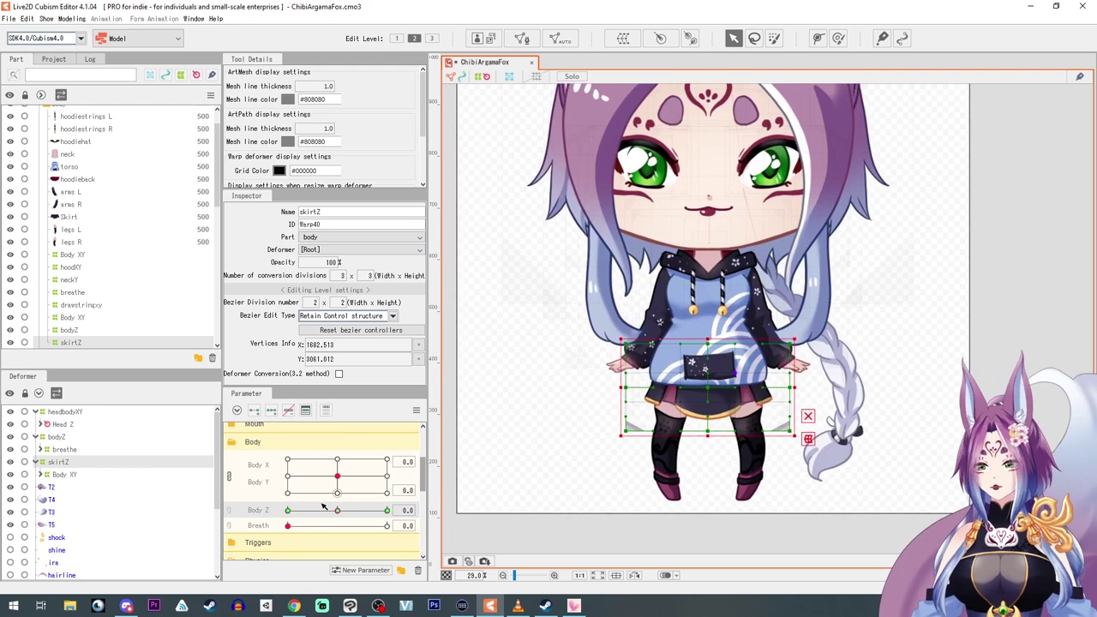
Preview the Body X and Body Y motion, unlink the two parameters, and combine them again into one grid.
{"action": "left_click_drag", "start_coordinate": [338, 477], "coordinate": [293, 475]}
{"action": "left_click", "coordinate": [229, 479]}
{"action": "left_click", "coordinate": [229, 476]}
{"action": "left_click", "coordinate": [337, 491]}
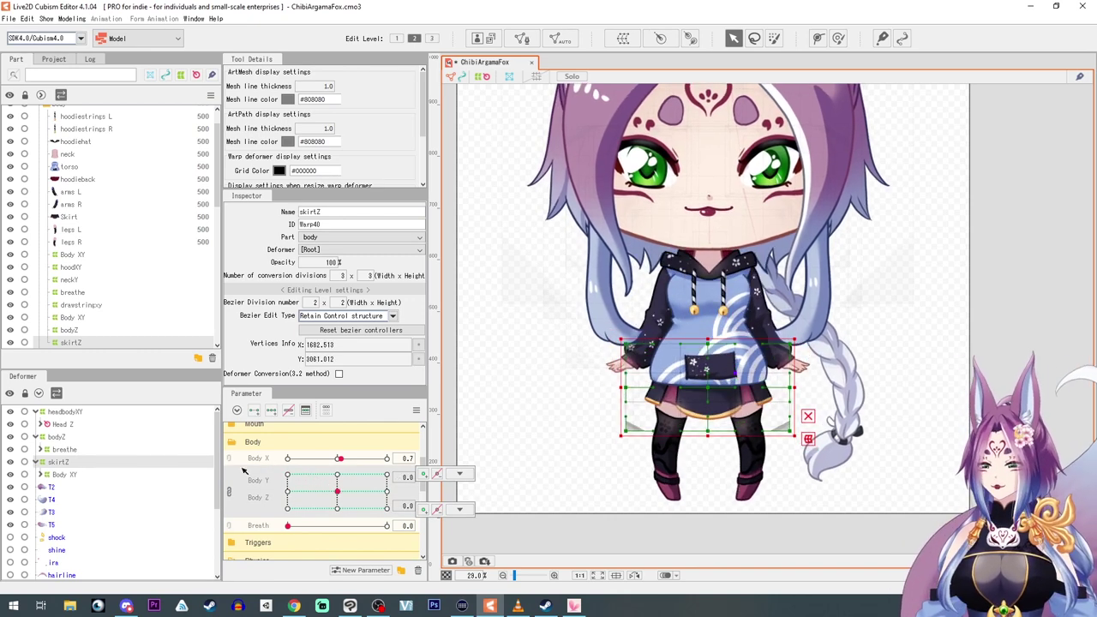
{"action": "left_click", "coordinate": [229, 460]}
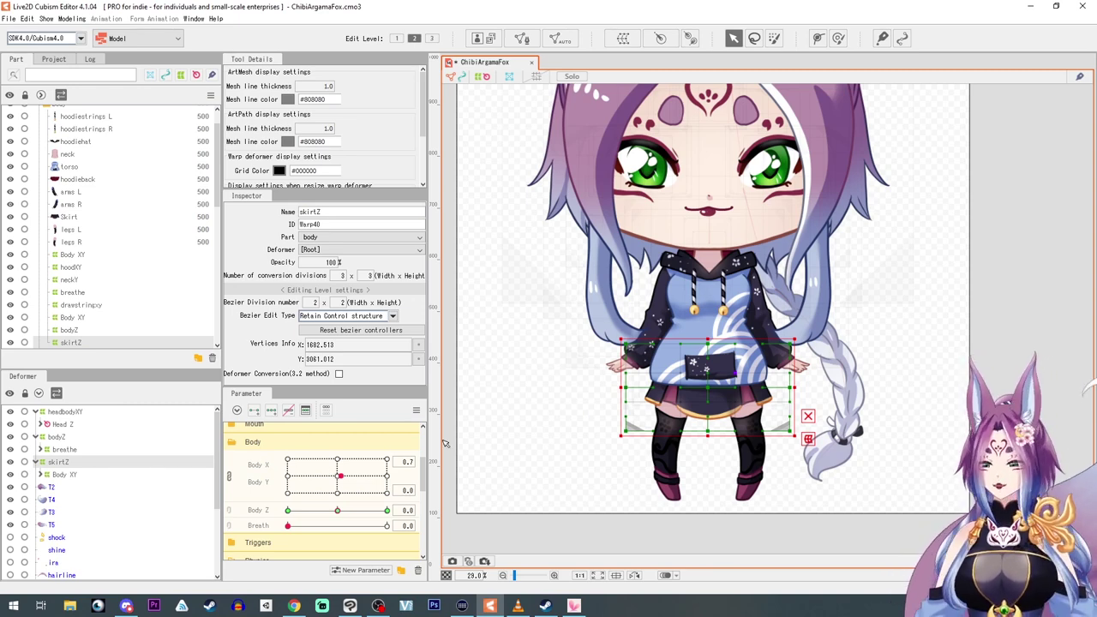
{"action": "scroll", "coordinate": [636, 454], "scroll_direction": "up", "scroll_amount": 2}
{"action": "scroll", "coordinate": [636, 454], "scroll_direction": "down", "scroll_amount": 2}
{"action": "left_click_drag", "start_coordinate": [638, 455], "coordinate": [618, 431]}
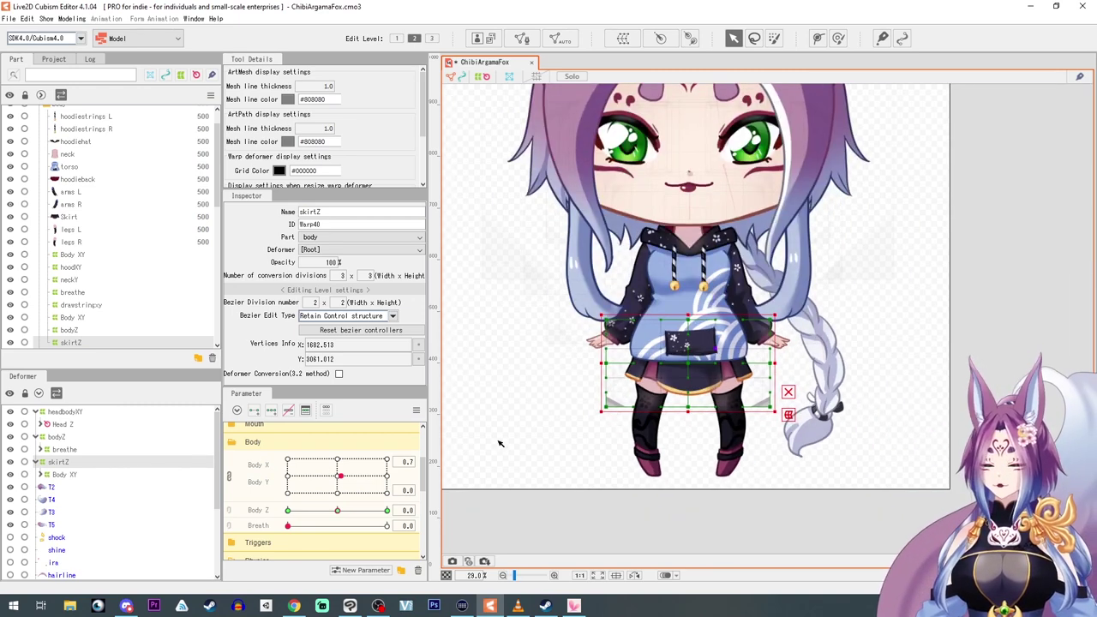
Check the torso and skirt at Body Z -10, then reset Body X, Body Y and Body Z to 0.
{"action": "left_click_drag", "start_coordinate": [336, 511], "coordinate": [231, 519]}
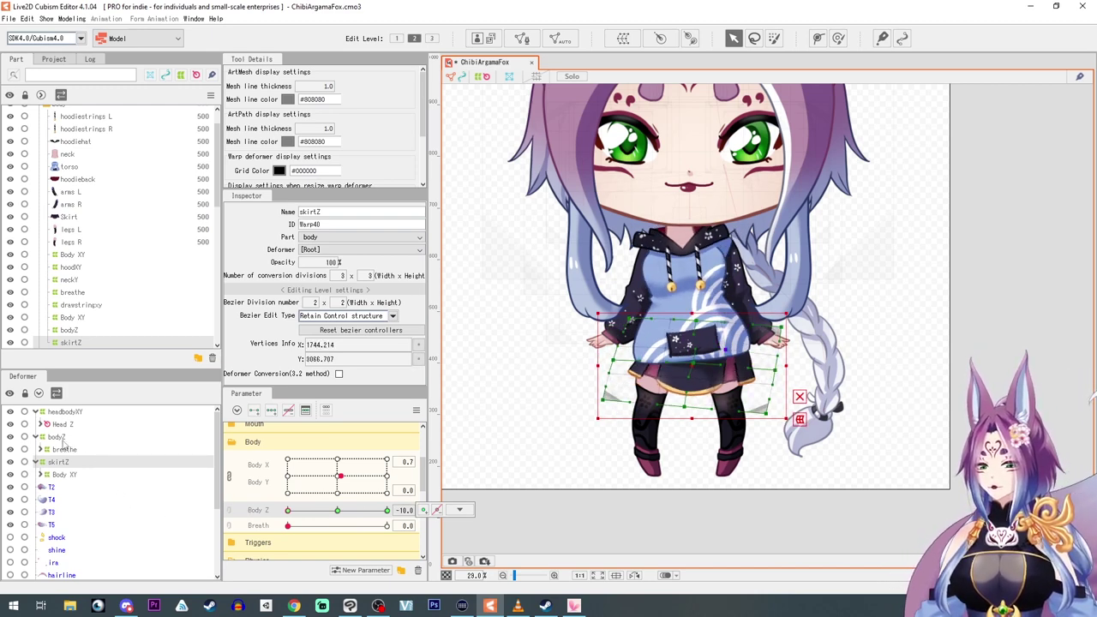
{"action": "left_click", "coordinate": [338, 512]}
{"action": "left_click", "coordinate": [338, 476]}
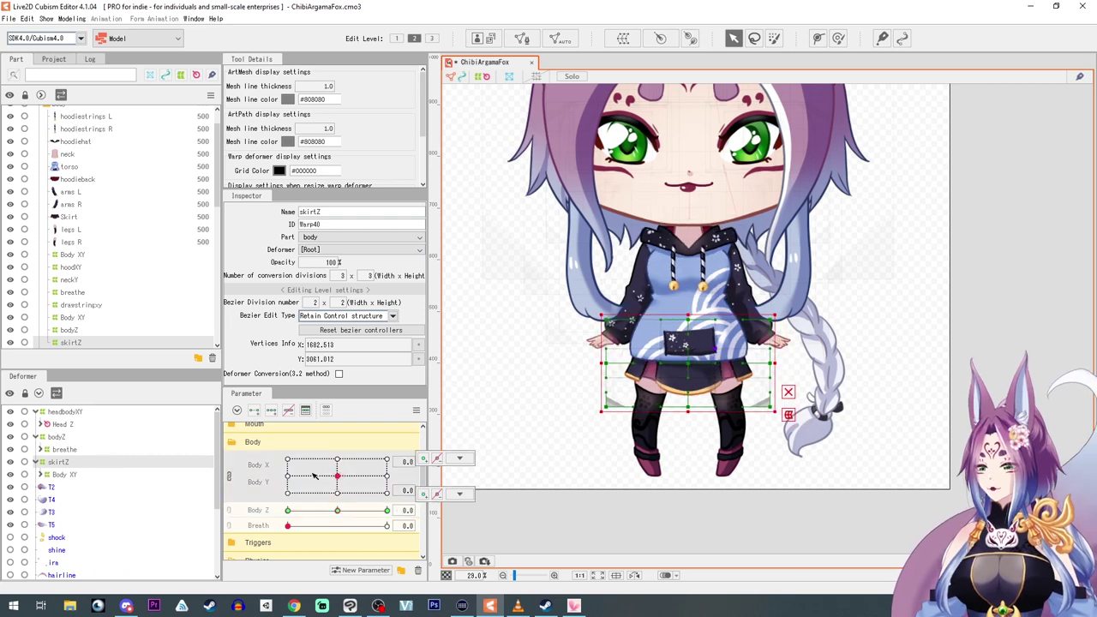
Create a rotation deformer named ArmZ as the parent of the arms R mesh.
{"action": "left_click", "coordinate": [639, 283]}
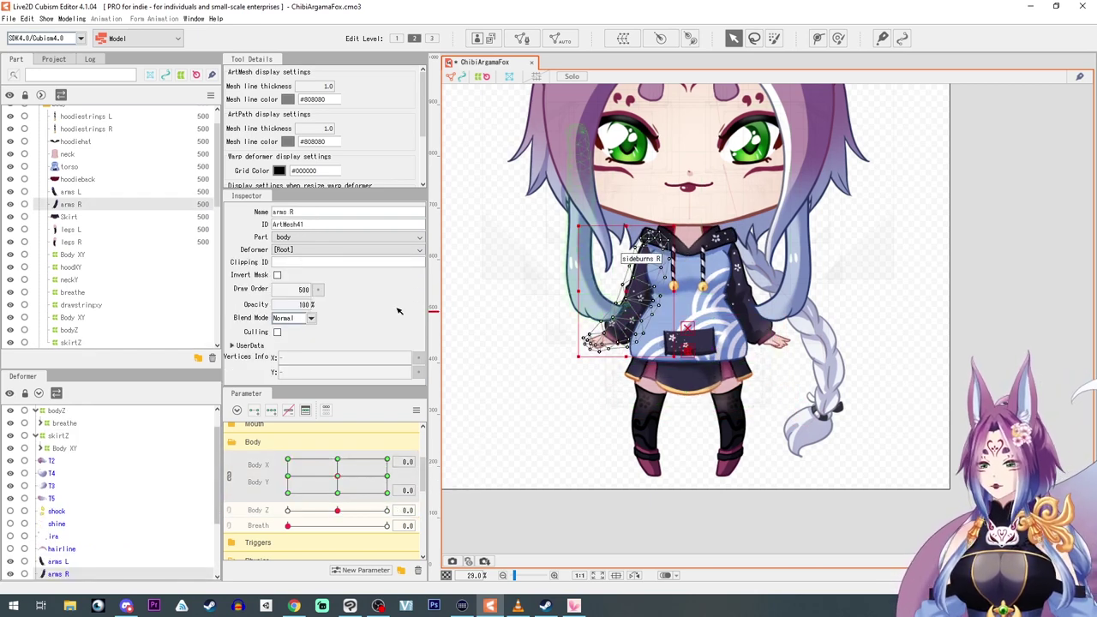
{"action": "scroll", "coordinate": [49, 543], "scroll_direction": "down", "scroll_amount": 2}
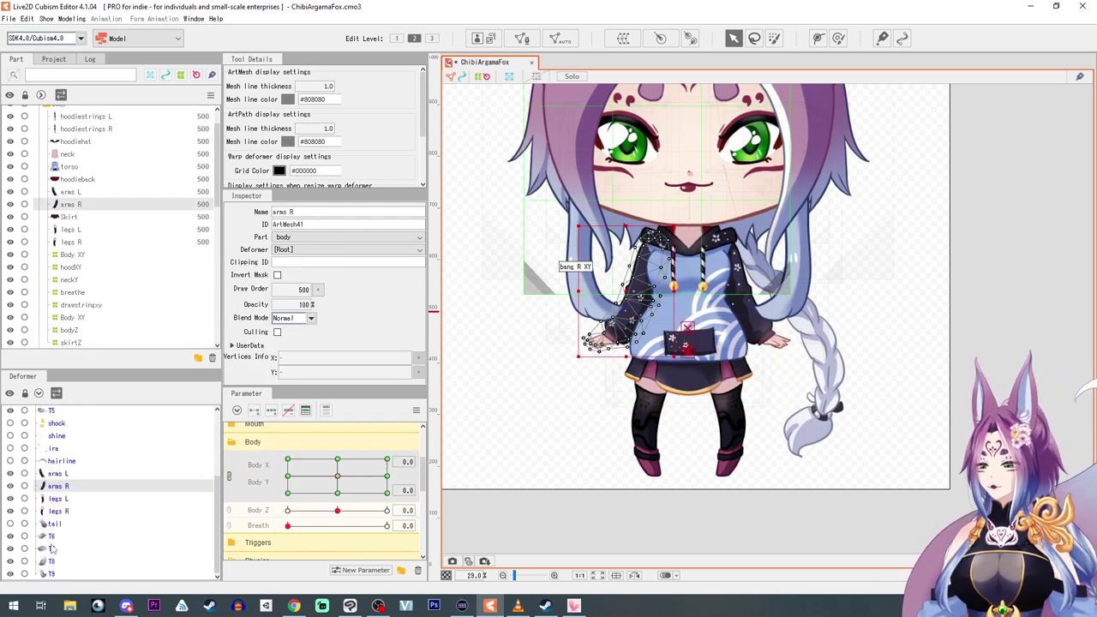
{"action": "left_click", "coordinate": [663, 39]}
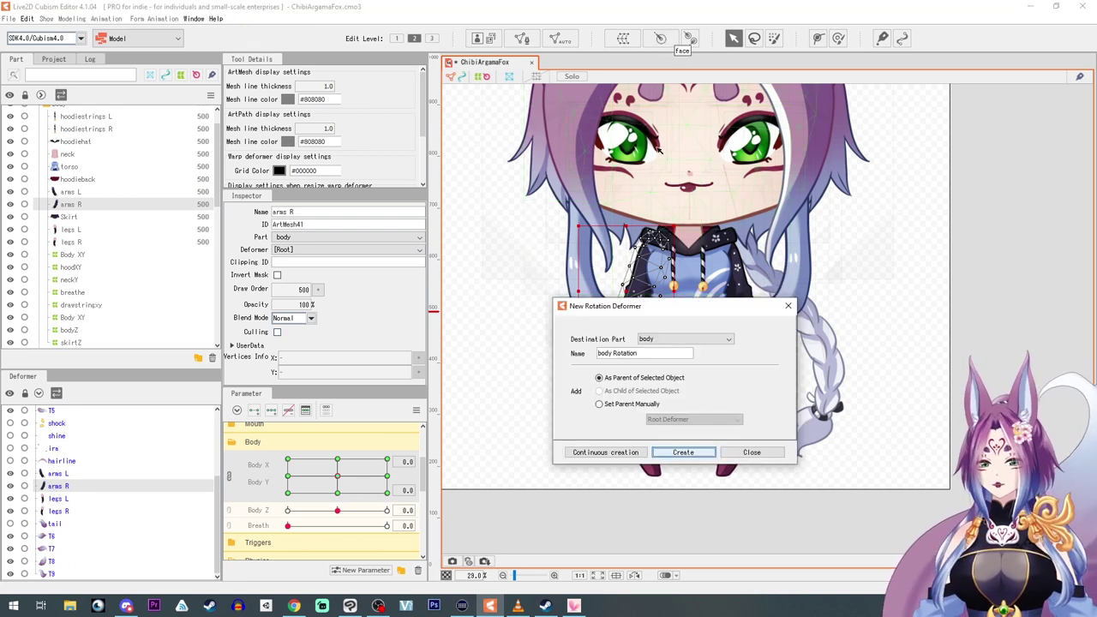
{"action": "left_click", "coordinate": [655, 355]}
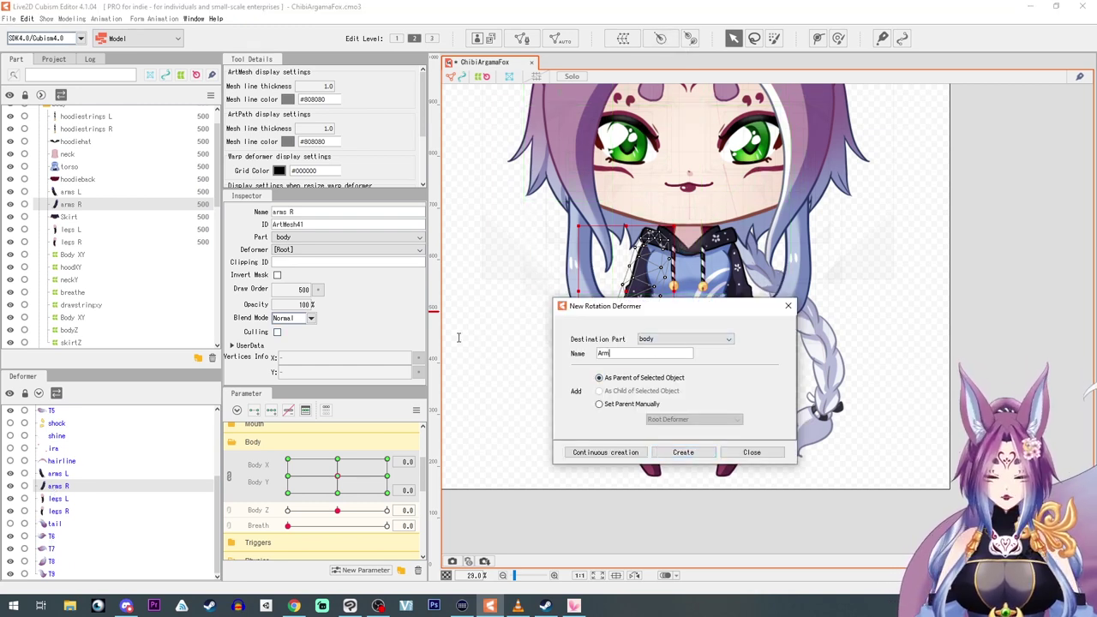
{"action": "left_click", "coordinate": [684, 453]}
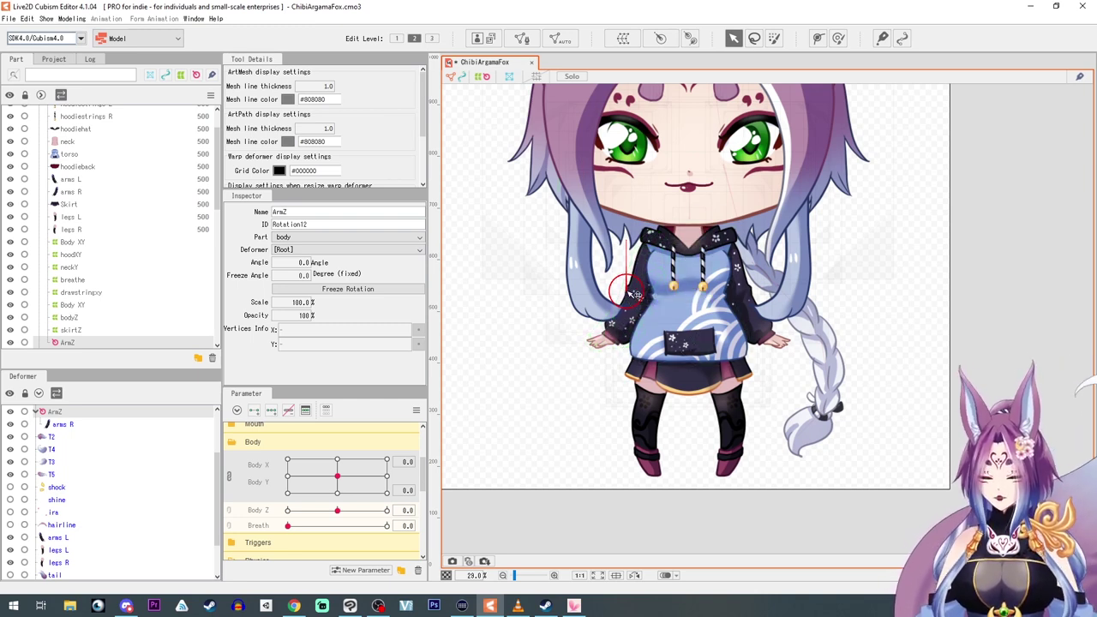
Set ArmZ's pivot at the shoulder with its handle along the arm at -161.6°, then test the swing and undo it.
{"action": "left_click_drag", "start_coordinate": [634, 294], "coordinate": [653, 248]}
{"action": "left_click_drag", "start_coordinate": [649, 199], "coordinate": [615, 330]}
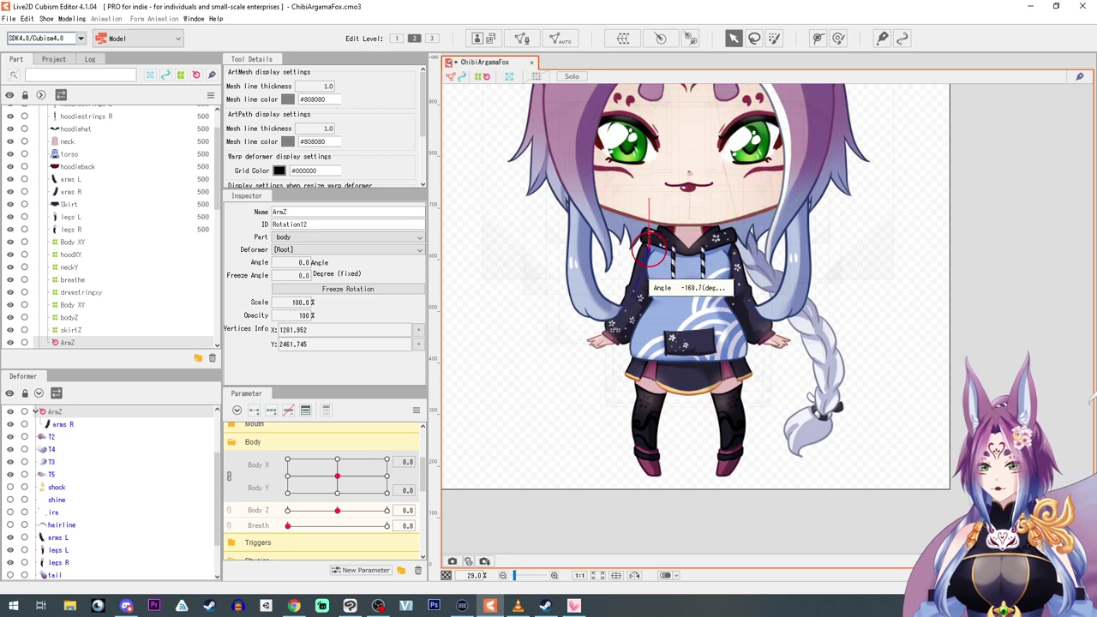
{"action": "left_click_drag", "start_coordinate": [649, 251], "coordinate": [653, 251]}
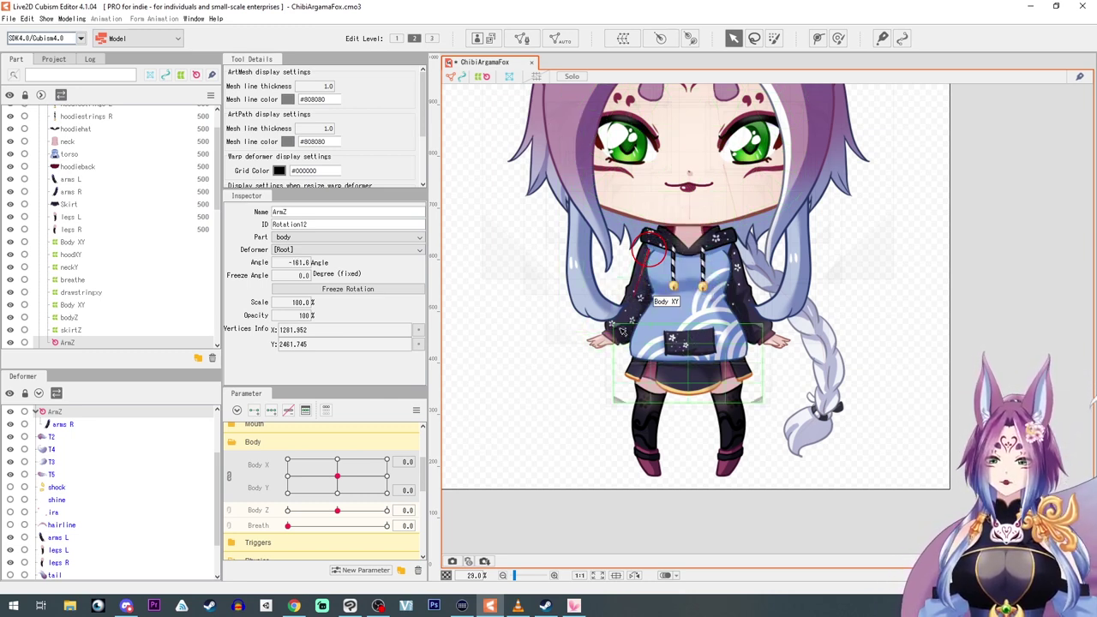
{"action": "mouse_move", "coordinate": [635, 295]}
{"action": "left_mouse_down"}
{"action": "mouse_move", "coordinate": [515, 241]}
{"action": "mouse_move", "coordinate": [580, 252]}
{"action": "mouse_move", "coordinate": [526, 260]}
{"action": "mouse_move", "coordinate": [614, 300]}
{"action": "left_mouse_up"}
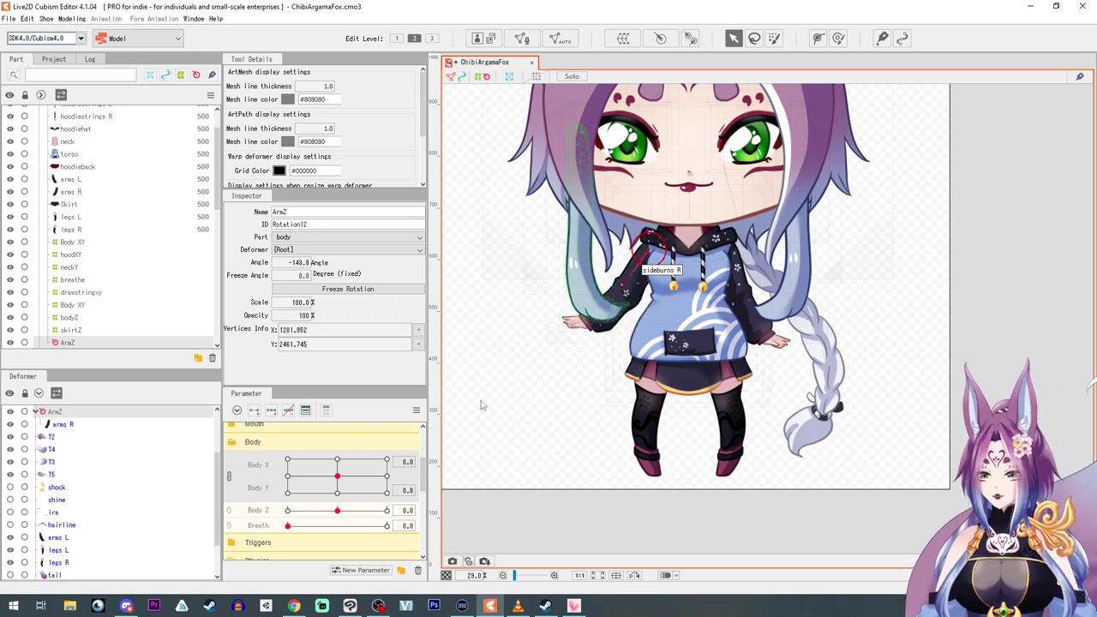
{"action": "key", "text": "ctrl+z"}
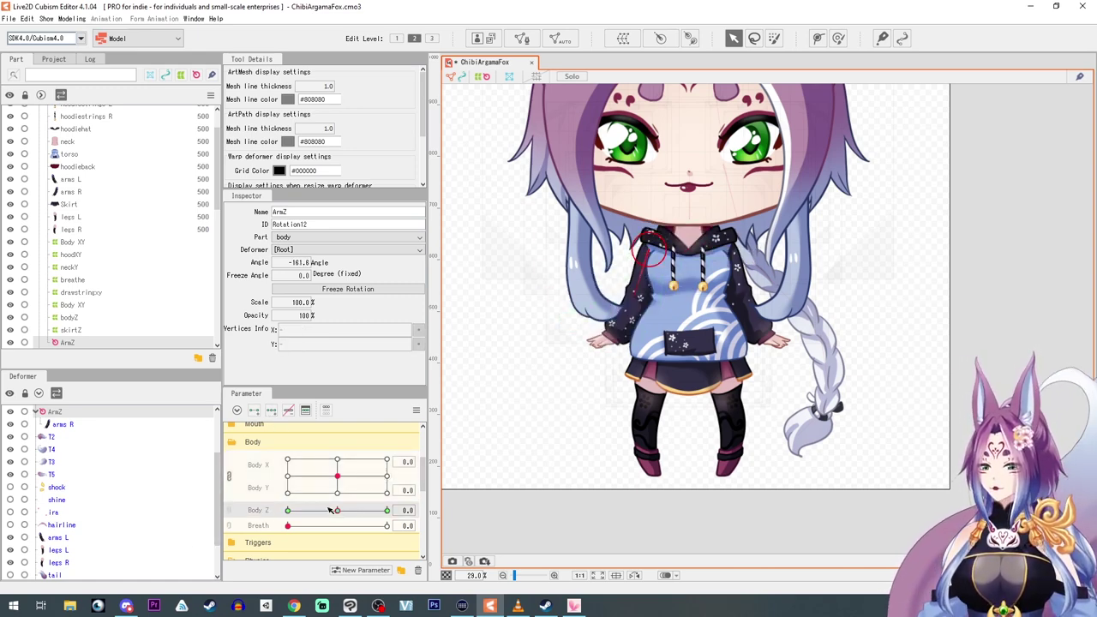
Key ArmZ on Body Z, posing the arm at about -172° for -10 and -144.9° for 10, and return Body Z to 0.
{"action": "left_click_drag", "start_coordinate": [337, 517], "coordinate": [269, 513]}
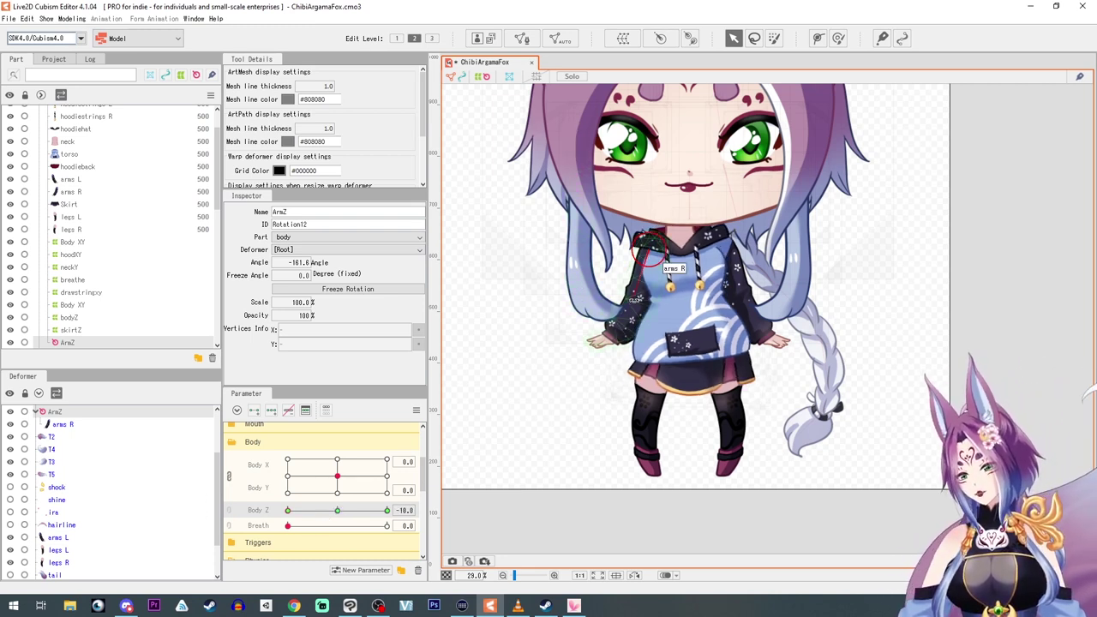
{"action": "left_click_drag", "start_coordinate": [650, 253], "coordinate": [655, 251]}
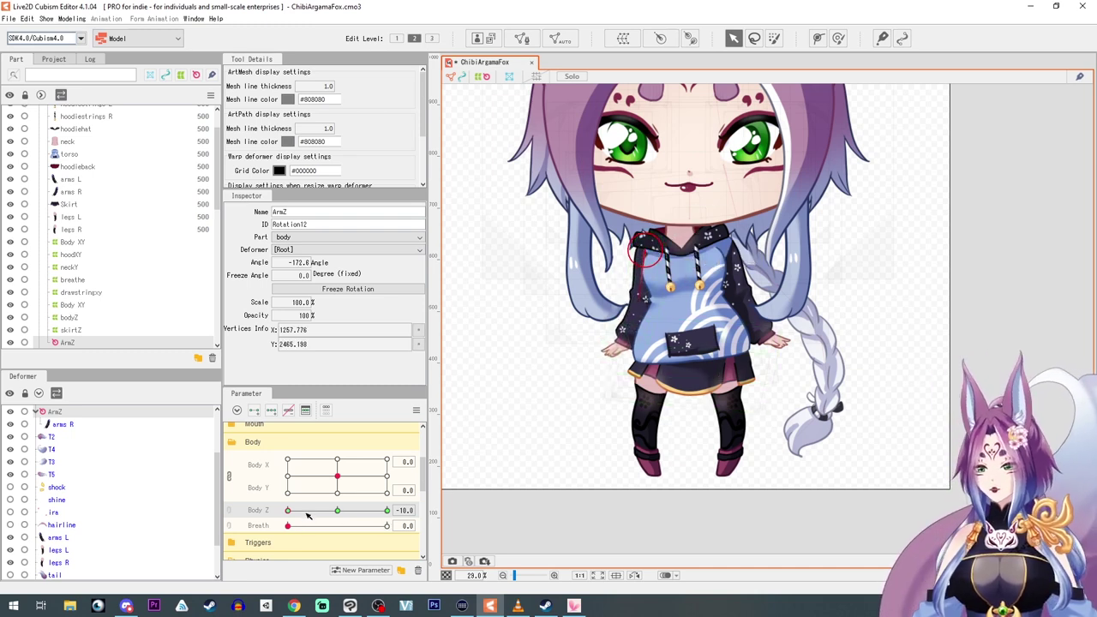
{"action": "left_click_drag", "start_coordinate": [308, 515], "coordinate": [391, 511]}
{"action": "left_click_drag", "start_coordinate": [631, 298], "coordinate": [615, 292]}
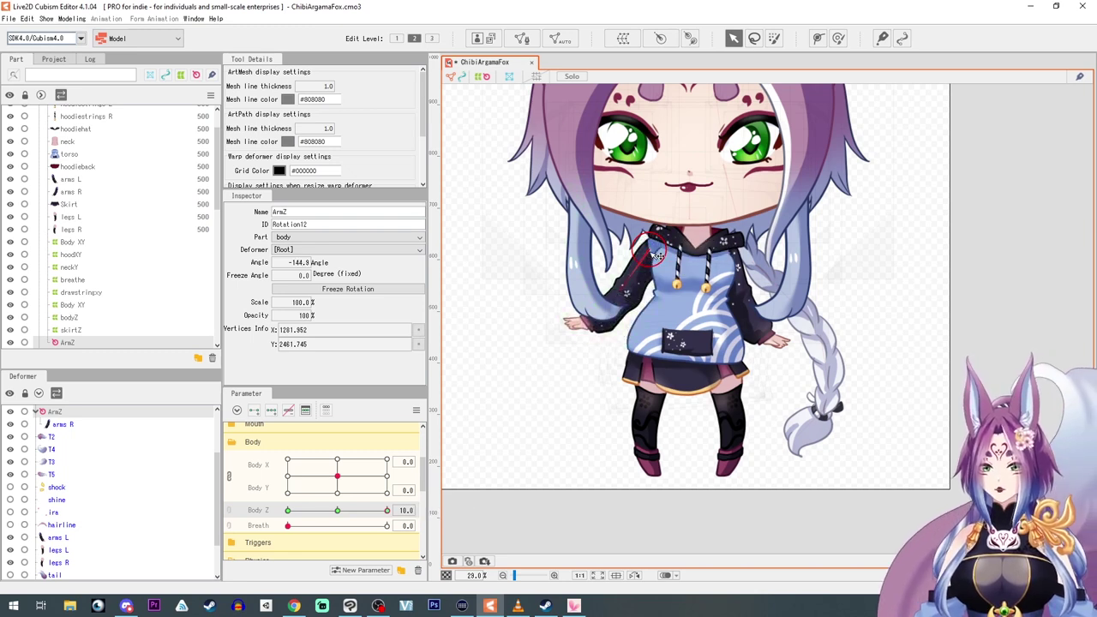
{"action": "left_click_drag", "start_coordinate": [656, 255], "coordinate": [658, 254]}
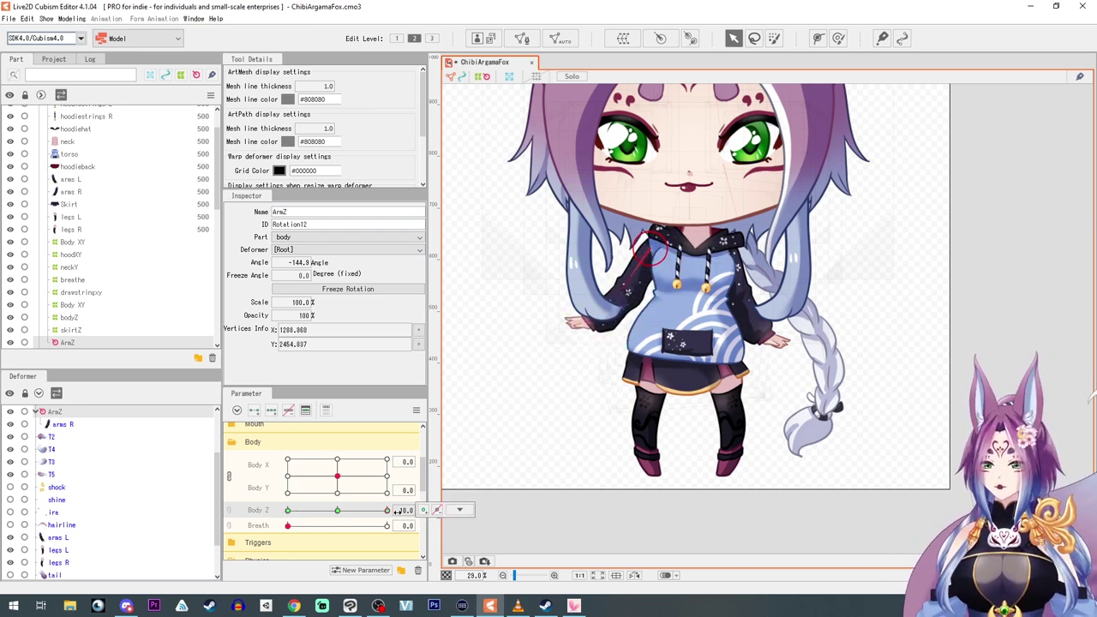
{"action": "left_click_drag", "start_coordinate": [388, 512], "coordinate": [280, 528]}
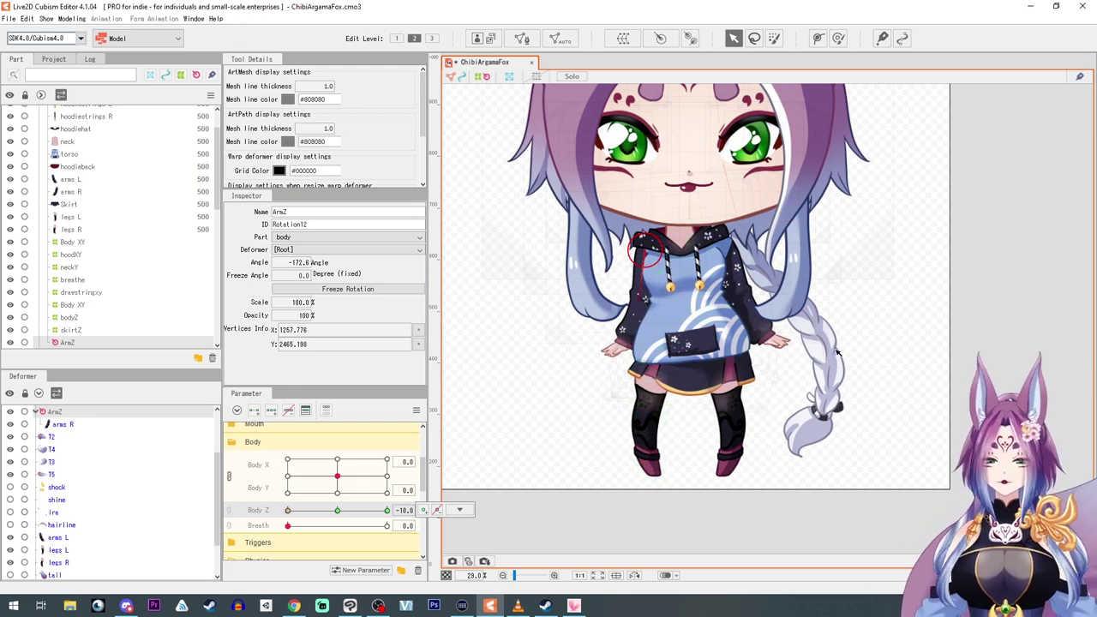
{"action": "left_click_drag", "start_coordinate": [289, 511], "coordinate": [338, 514]}
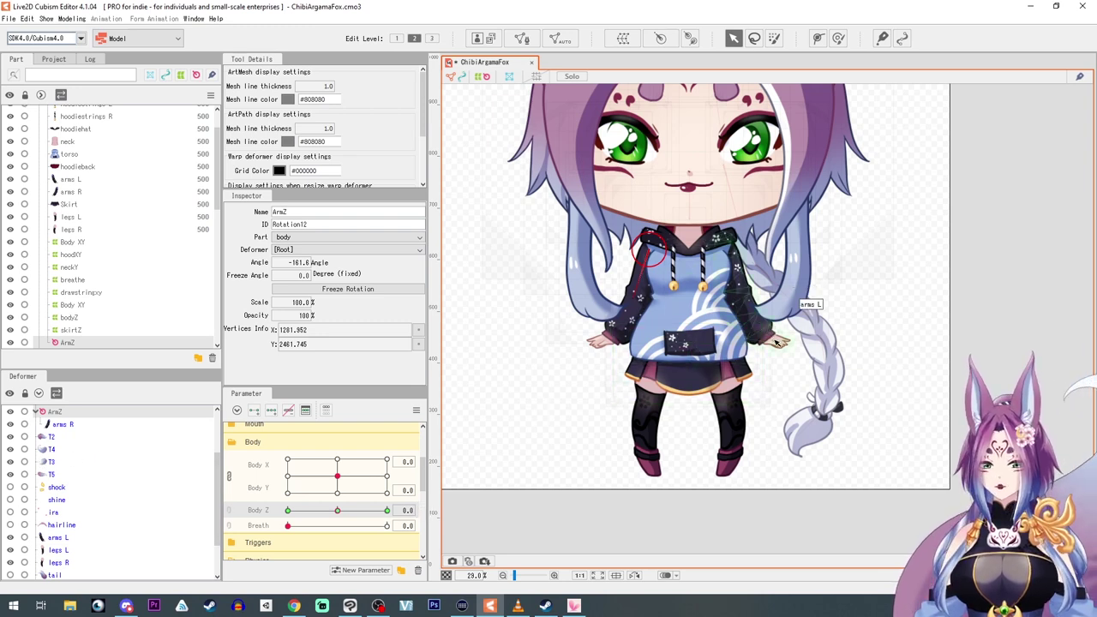
Create a rotation deformer ArmLZ as the parent of arms L, with its pivot at the shoulder and its handle along the arm at 169.5°.
{"action": "left_click", "coordinate": [776, 343]}
{"action": "left_click", "coordinate": [661, 38]}
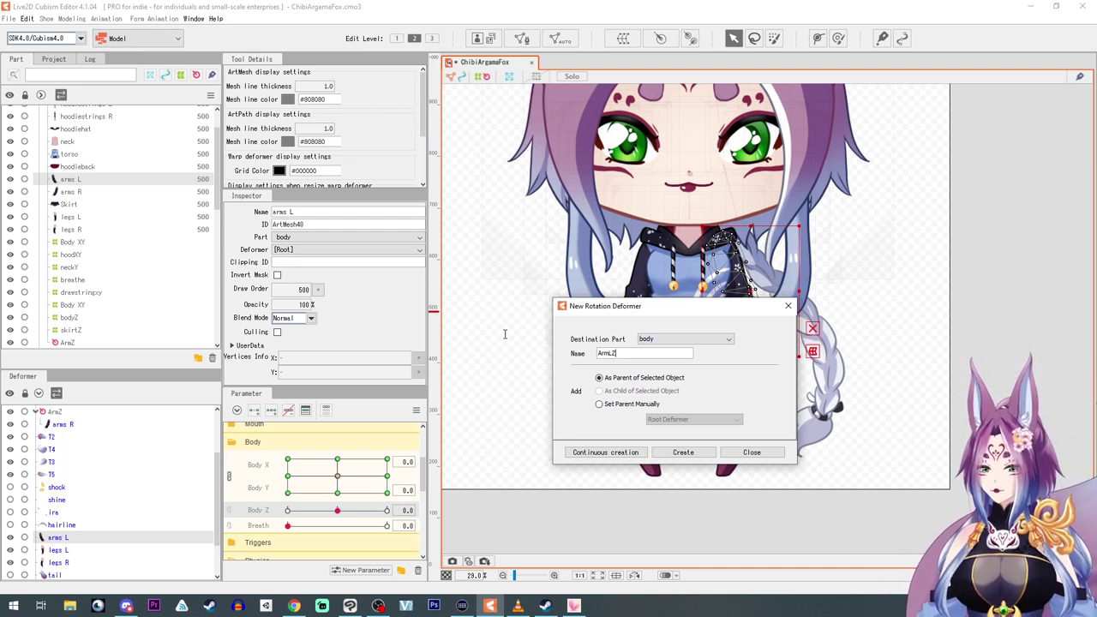
{"action": "type", "text": "ArmLZ"}
{"action": "left_click", "coordinate": [684, 453]}
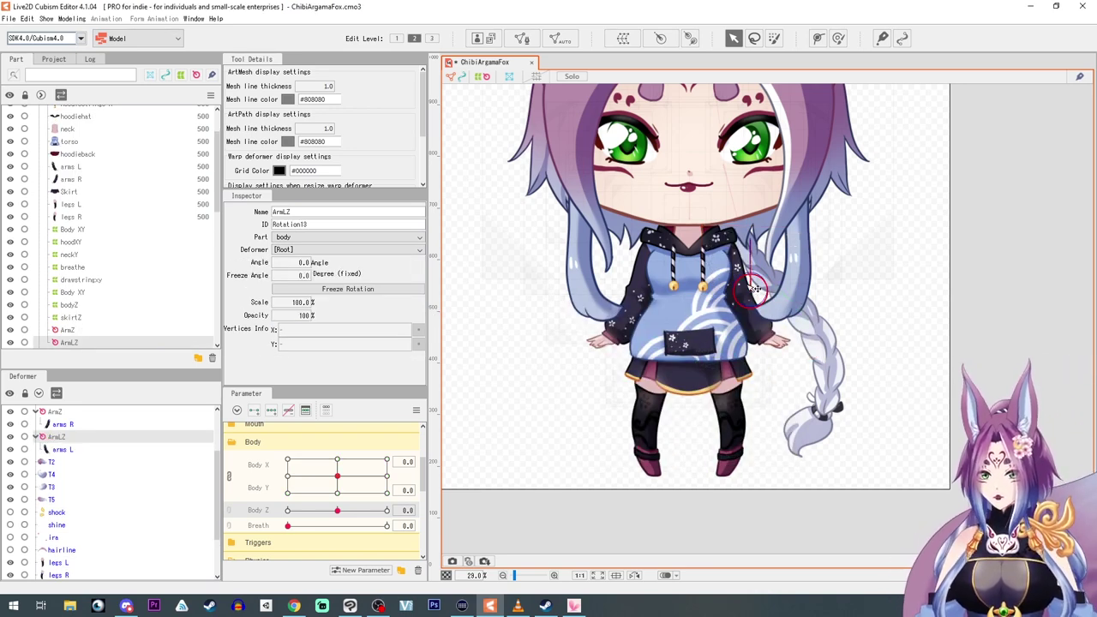
{"action": "left_click_drag", "start_coordinate": [754, 289], "coordinate": [734, 247]}
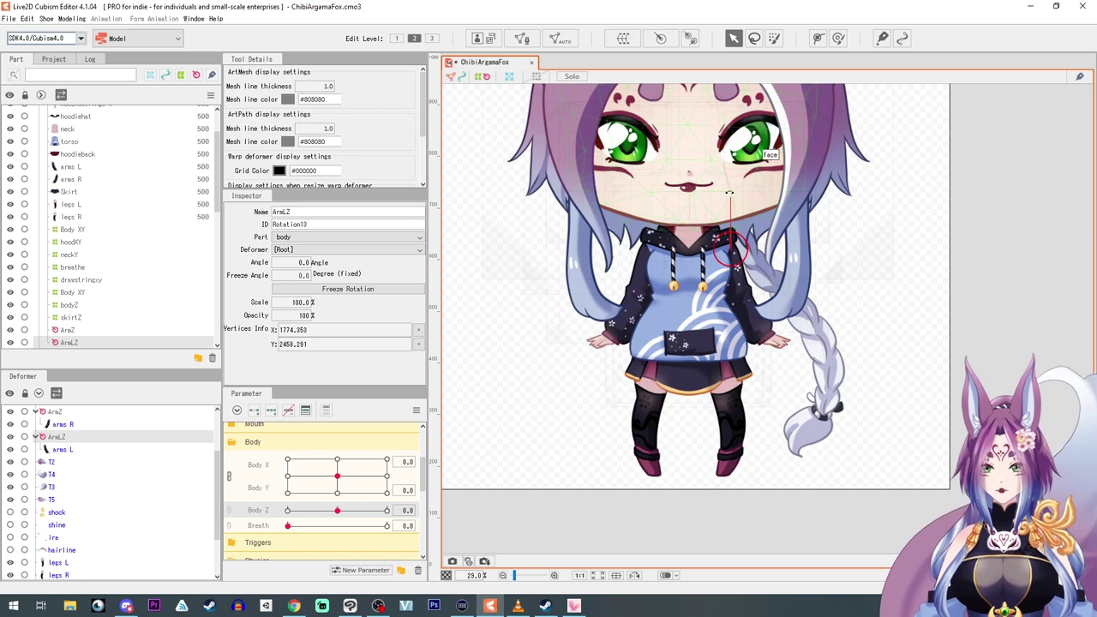
{"action": "left_click_drag", "start_coordinate": [730, 193], "coordinate": [743, 322]}
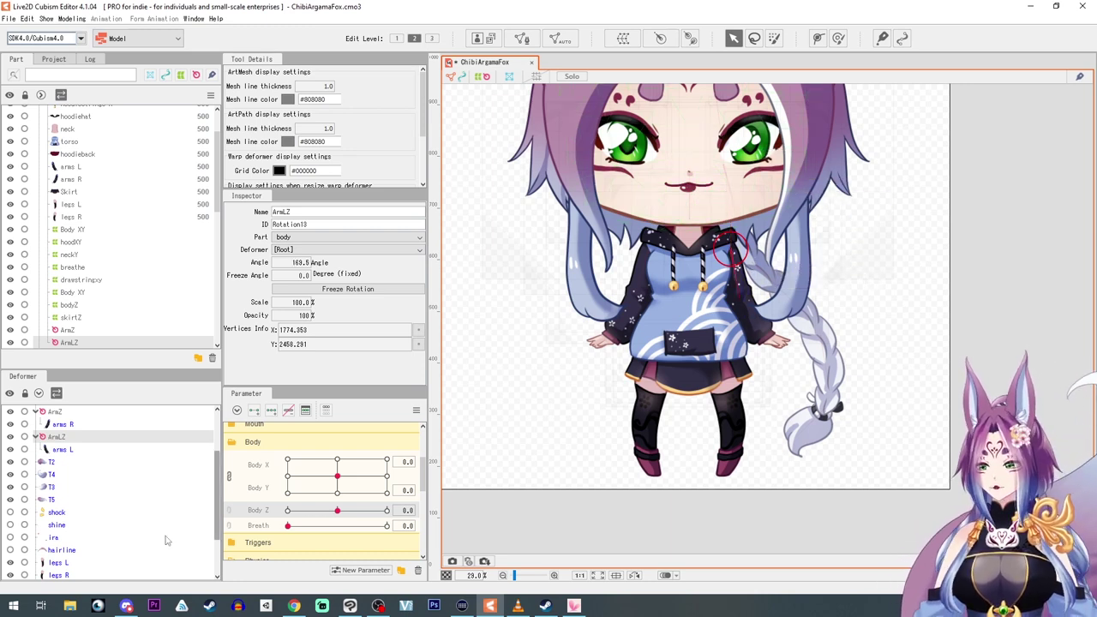
Add three Body Z keys to ArmLZ and, at Body Z 10, shift its pivot to the tilted shoulder and rotate it to about 180.7°.
{"action": "left_click", "coordinate": [271, 411]}
{"action": "left_click_drag", "start_coordinate": [338, 511], "coordinate": [468, 513]}
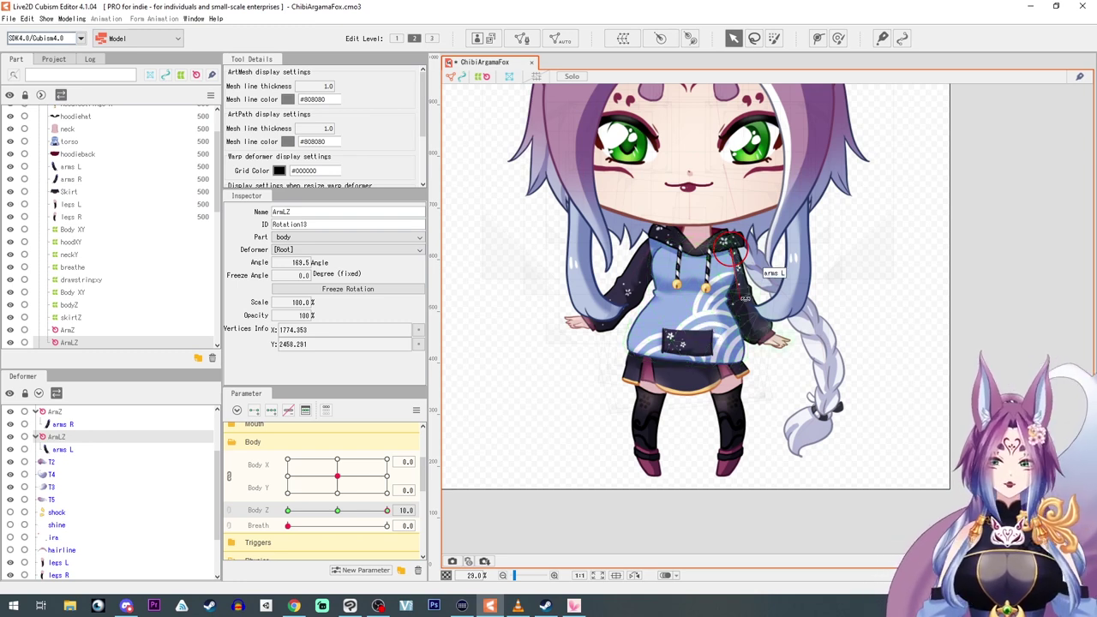
{"action": "left_click_drag", "start_coordinate": [742, 302], "coordinate": [743, 253]}
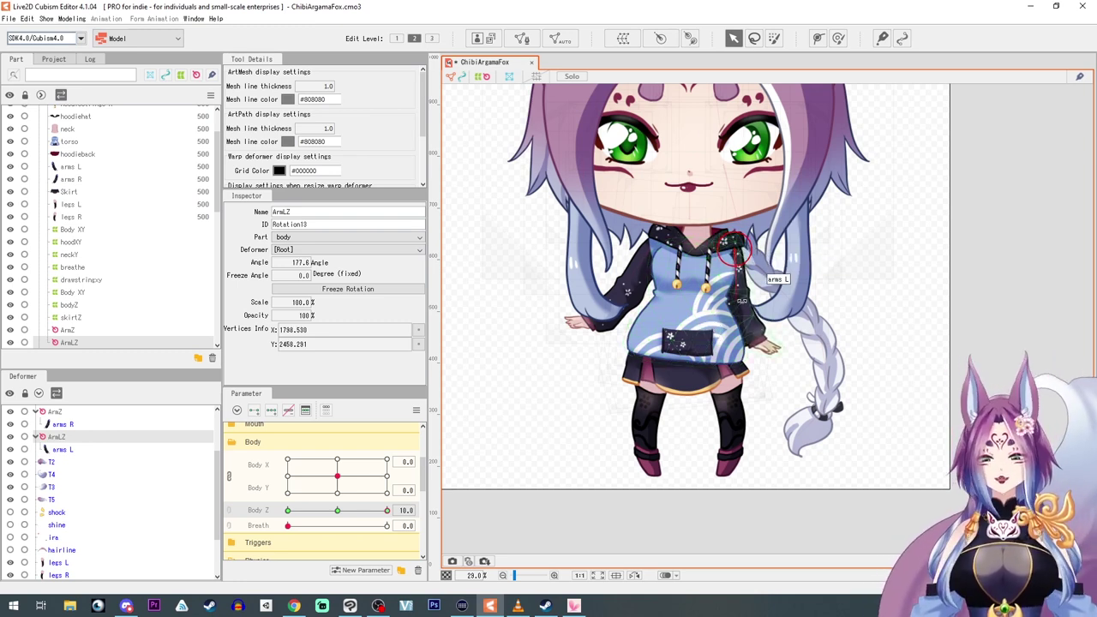
{"action": "left_click_drag", "start_coordinate": [742, 301], "coordinate": [806, 258]}
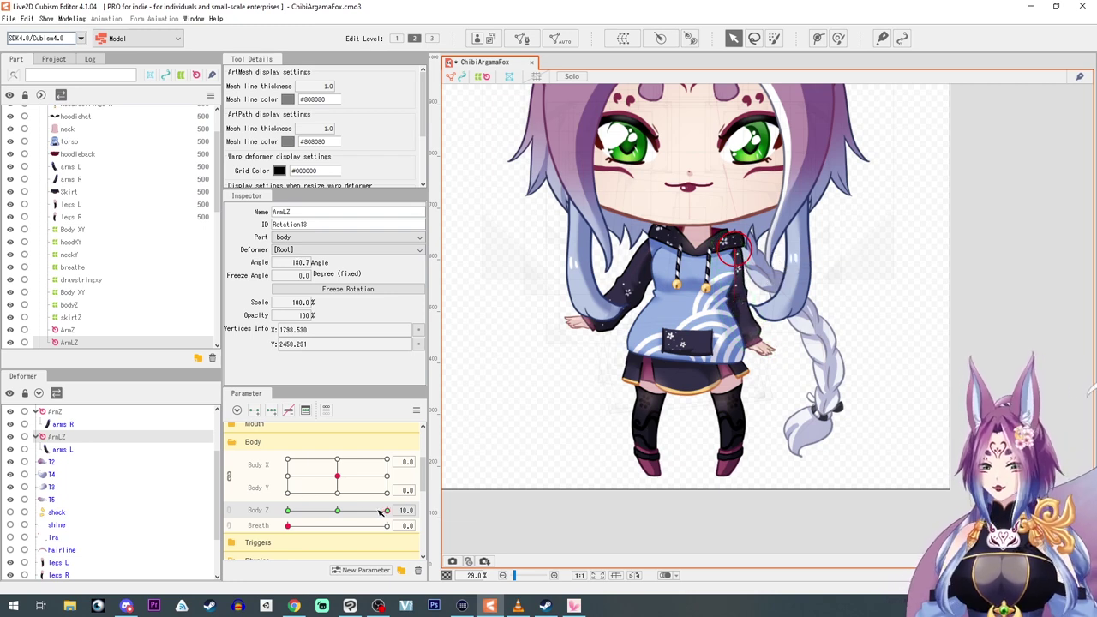
At Body Z -10, rotate ArmLZ to 156.2° and align its pivot with the shoulder, then check the tilt and reset Body Z to 0.
{"action": "left_click_drag", "start_coordinate": [381, 511], "coordinate": [273, 511]}
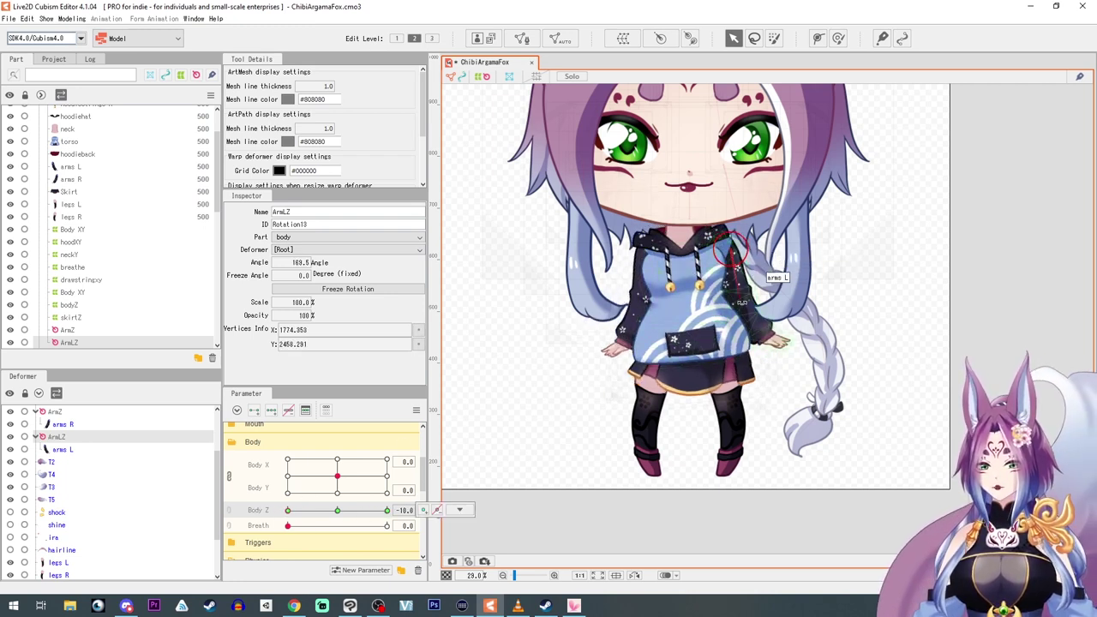
{"action": "mouse_move", "coordinate": [743, 302]}
{"action": "left_mouse_down"}
{"action": "mouse_move", "coordinate": [760, 292]}
{"action": "mouse_move", "coordinate": [751, 296]}
{"action": "left_mouse_up"}
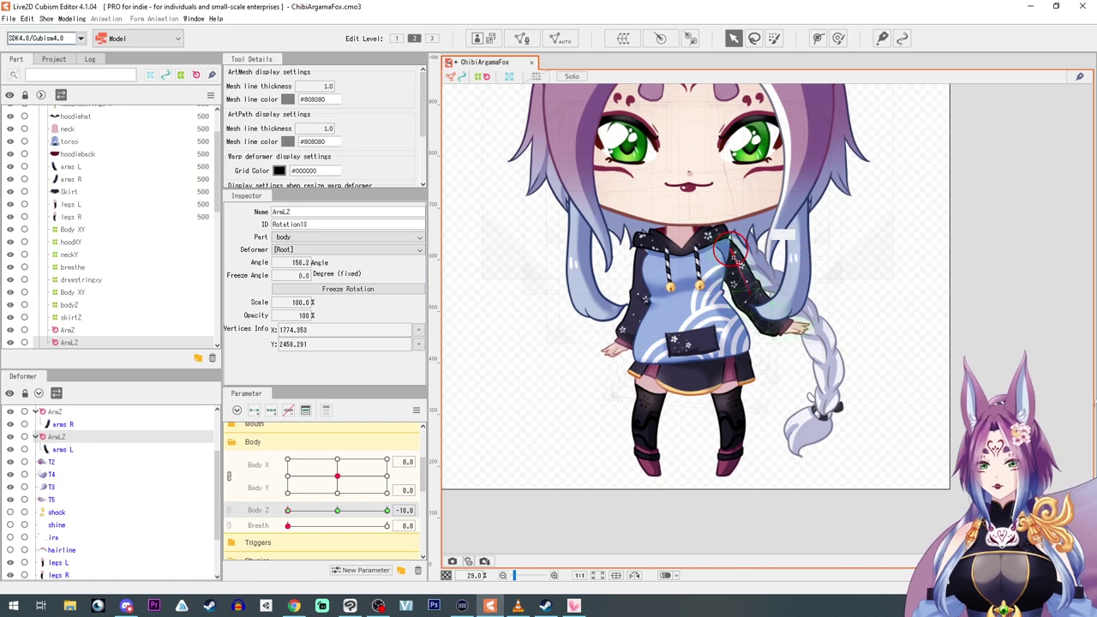
{"action": "left_click_drag", "start_coordinate": [735, 252], "coordinate": [732, 250]}
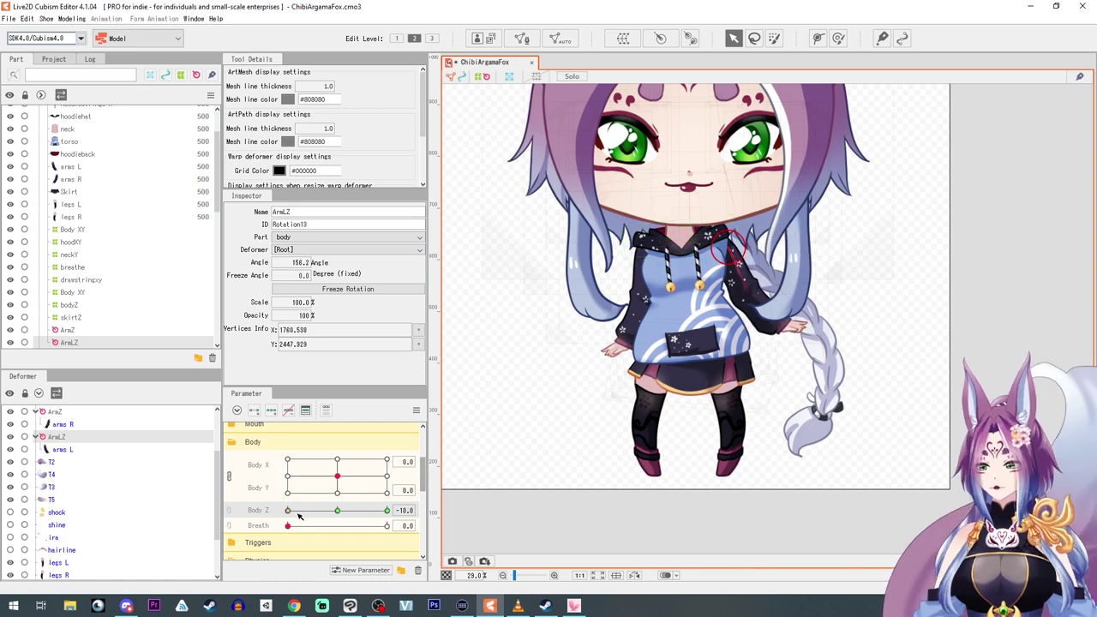
{"action": "left_click_drag", "start_coordinate": [293, 512], "coordinate": [264, 518]}
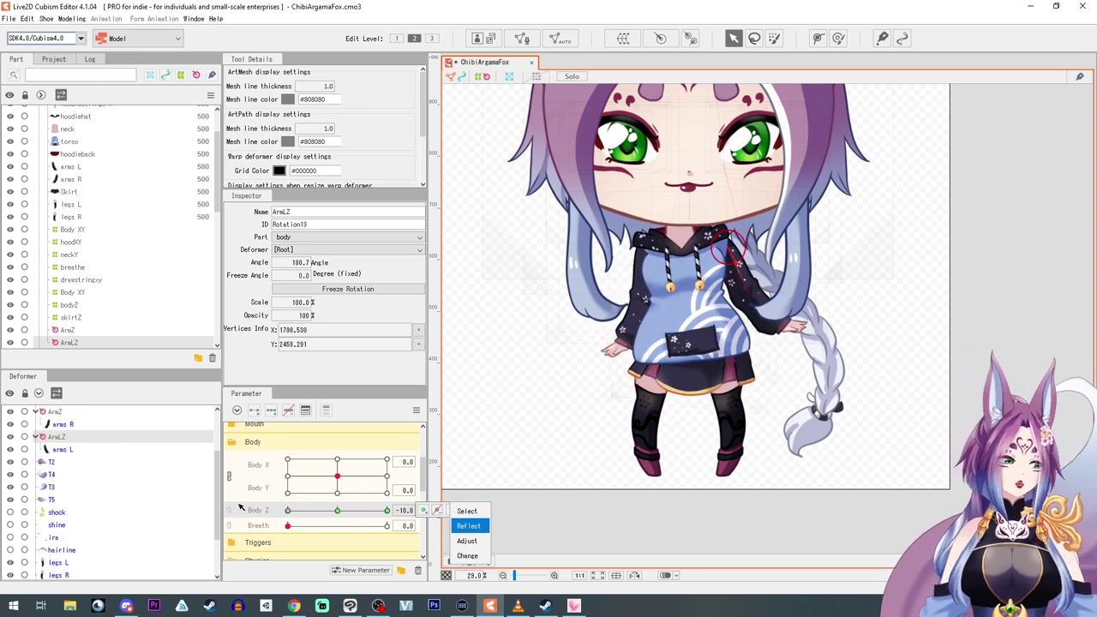
{"action": "left_click_drag", "start_coordinate": [353, 522], "coordinate": [337, 512]}
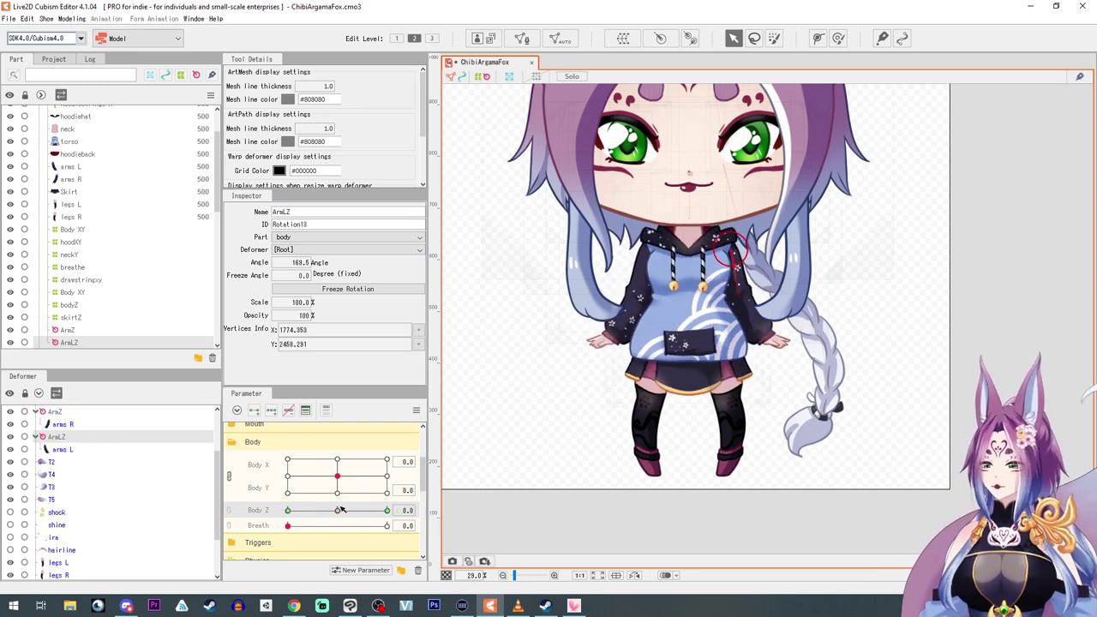
Collapse the arm deformers and create a rotation deformer LegRZ as the parent of legs L, pivoted at the hip and angled about 171.8°.
{"action": "left_click", "coordinate": [35, 412]}
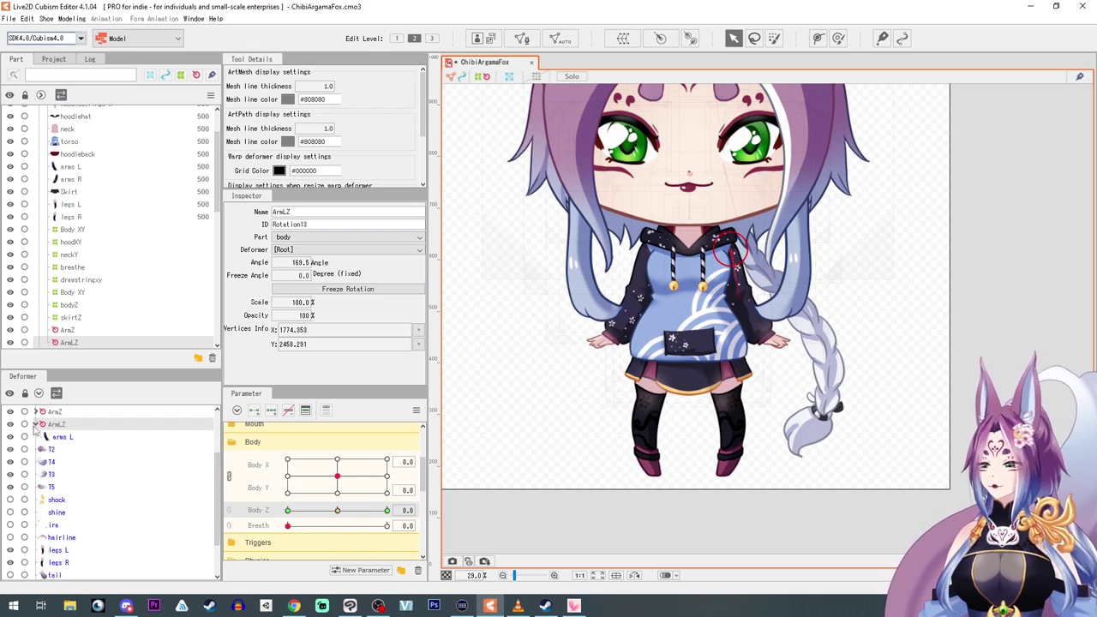
{"action": "left_click", "coordinate": [35, 424]}
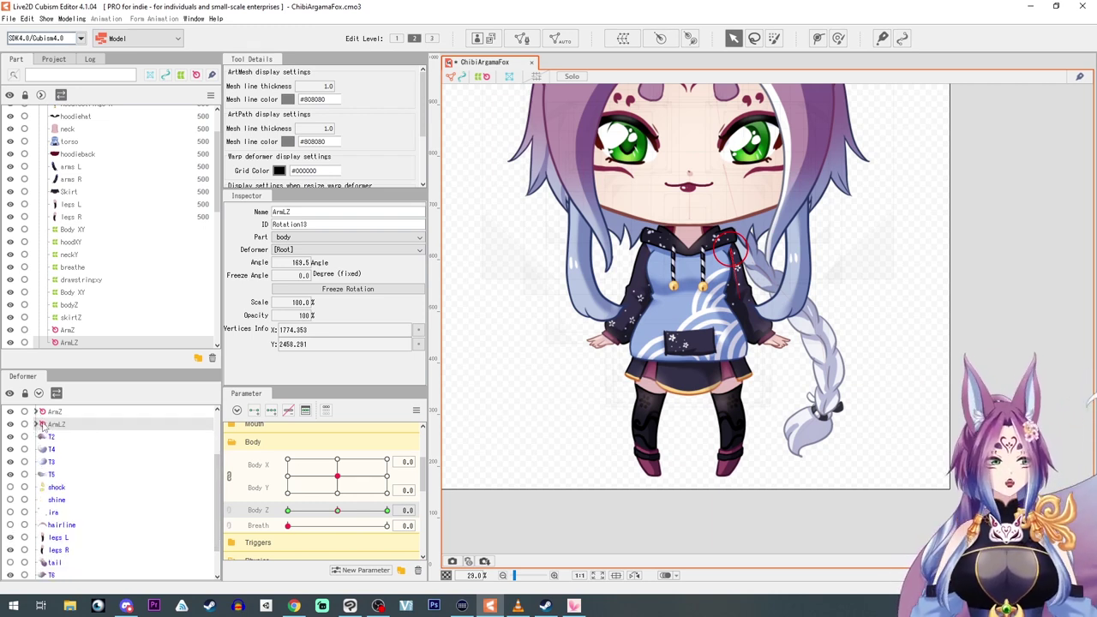
{"action": "left_click", "coordinate": [727, 426]}
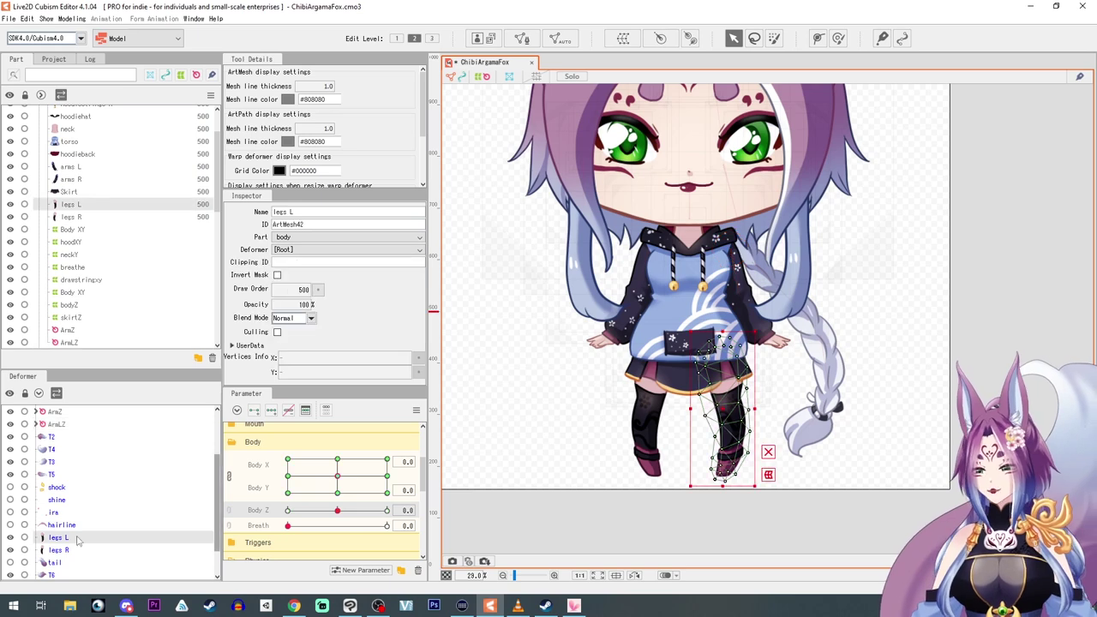
{"action": "left_click", "coordinate": [660, 38]}
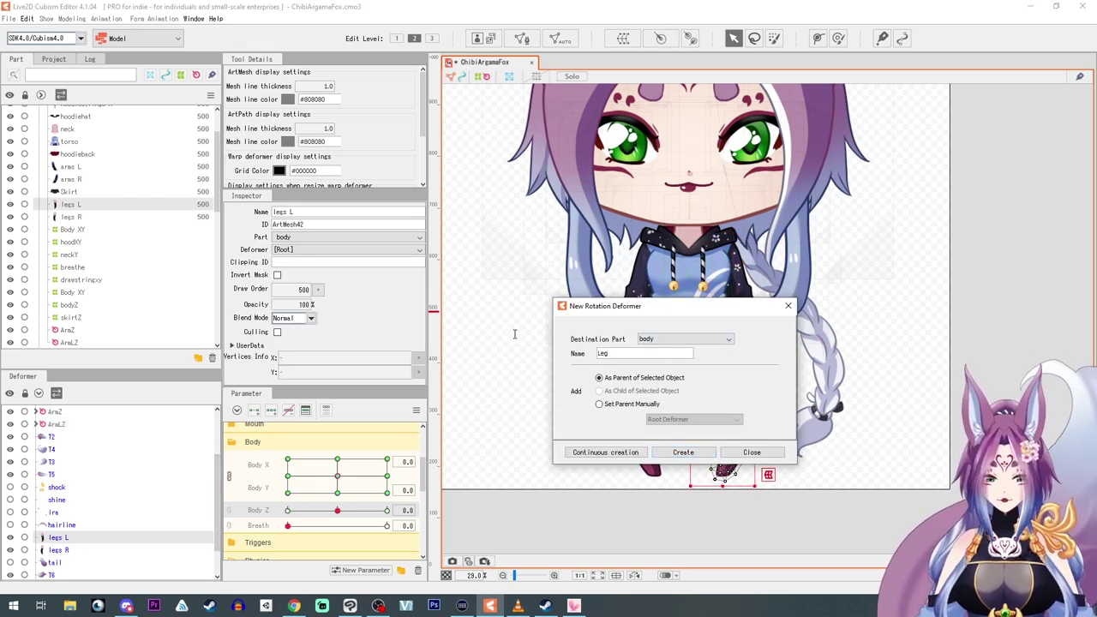
{"action": "left_click", "coordinate": [682, 452]}
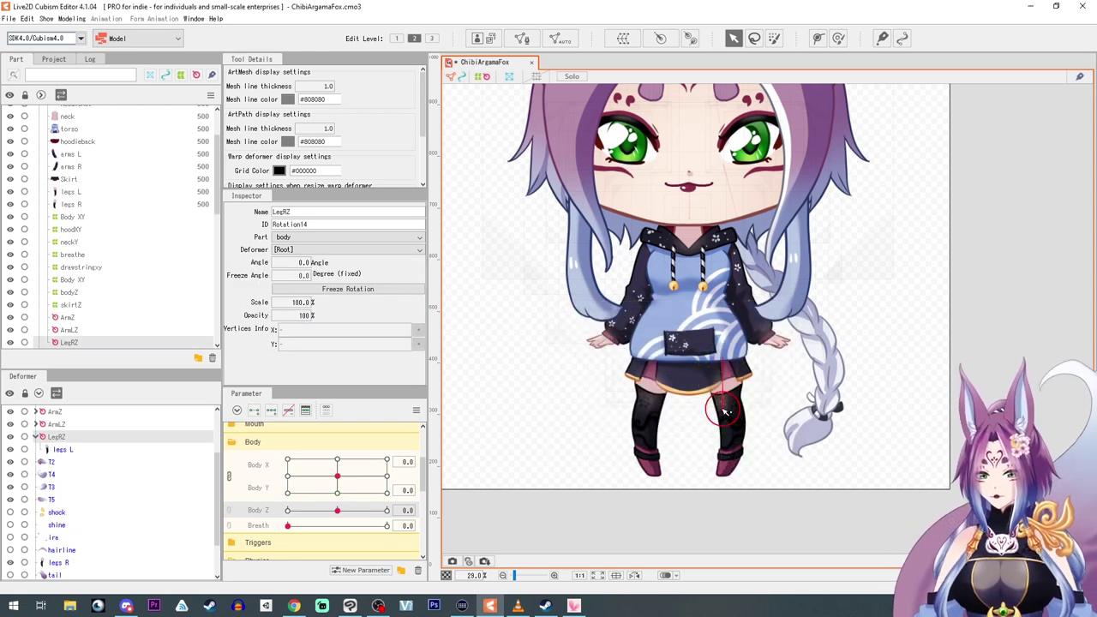
{"action": "mouse_move", "coordinate": [724, 411]}
{"action": "left_mouse_down"}
{"action": "mouse_move", "coordinate": [722, 365]}
{"action": "mouse_move", "coordinate": [731, 429]}
{"action": "left_mouse_up"}
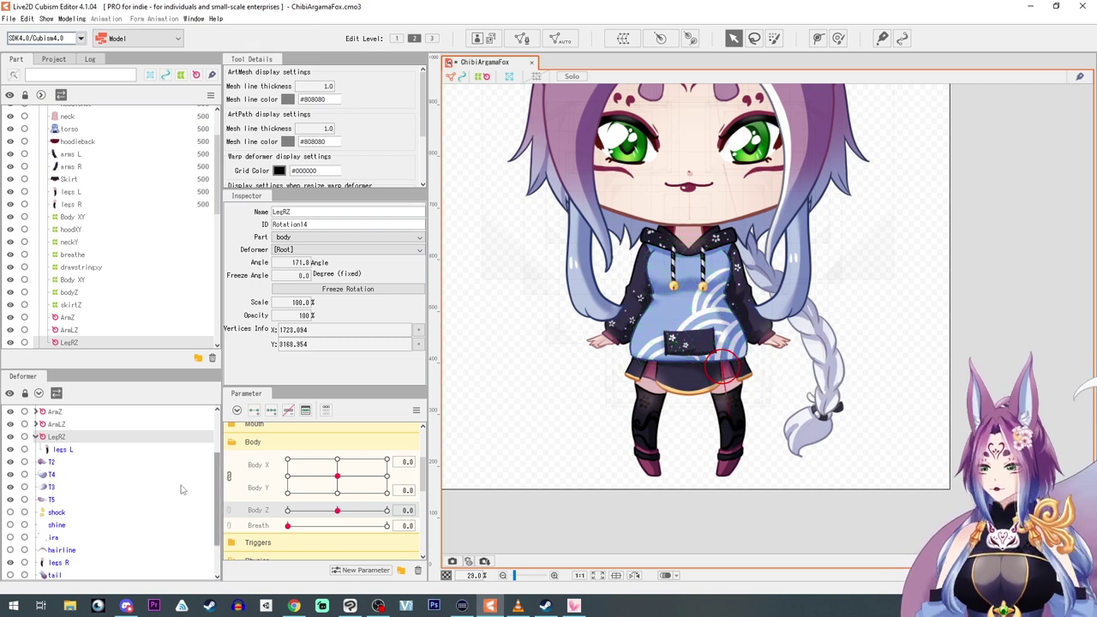
Create a rotation deformer Leg RZ as the parent of legs R, pivoted at the hip with its handle along the leg at about -173.8°.
{"action": "left_click", "coordinate": [630, 444]}
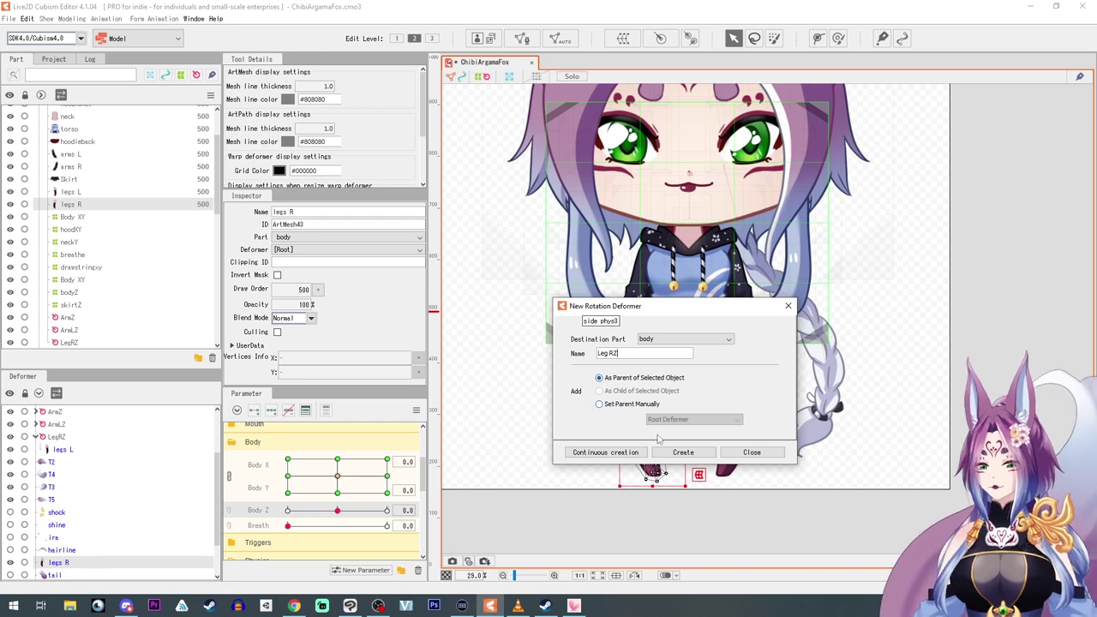
{"action": "left_click", "coordinate": [679, 453]}
{"action": "left_click_drag", "start_coordinate": [655, 410], "coordinate": [663, 382]}
{"action": "key", "text": "ctrl+z"}
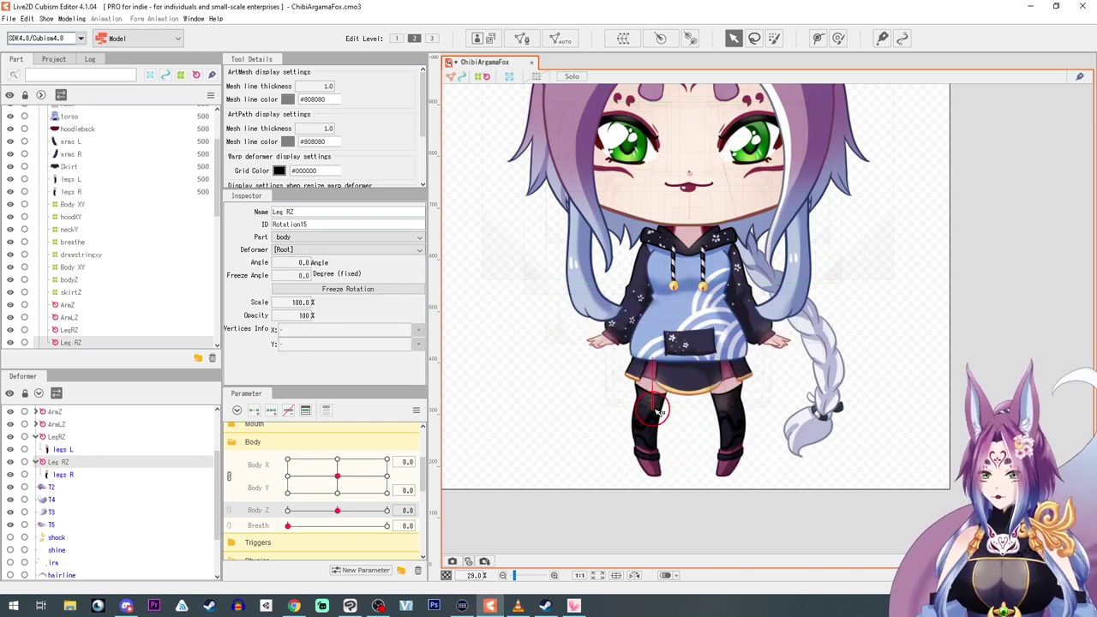
{"action": "left_click_drag", "start_coordinate": [656, 319], "coordinate": [649, 431]}
Rename legs L's deformer LegLZ, add three Body Z keys, and at Body Z 10 shift its pivot slightly left and rotate it to 154.7°.
{"action": "left_click", "coordinate": [44, 437]}
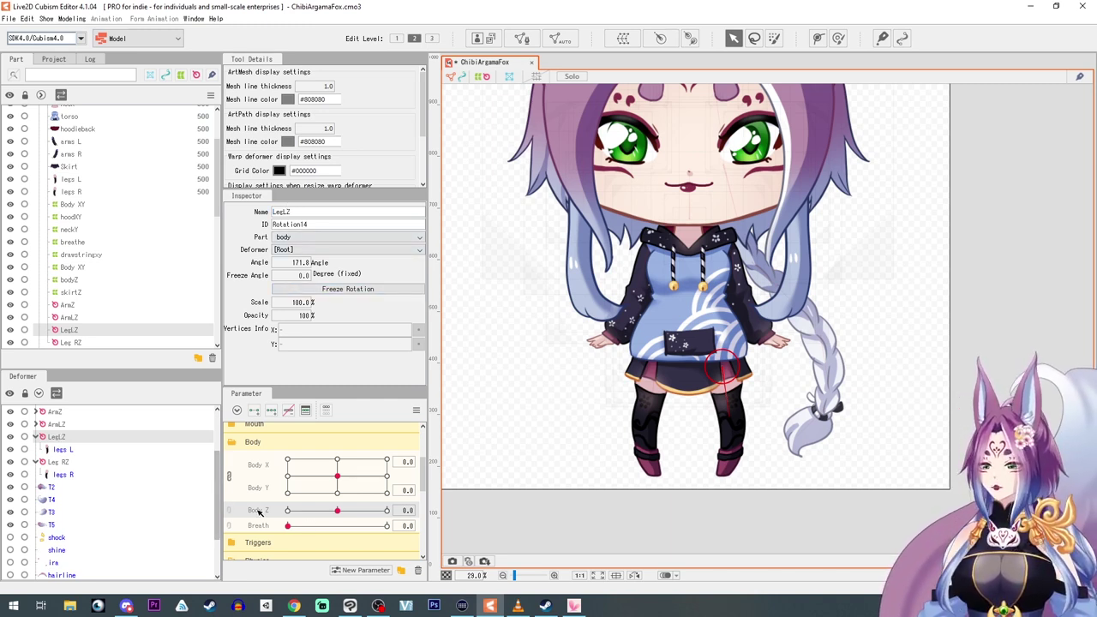
{"action": "left_click_drag", "start_coordinate": [340, 512], "coordinate": [461, 523]}
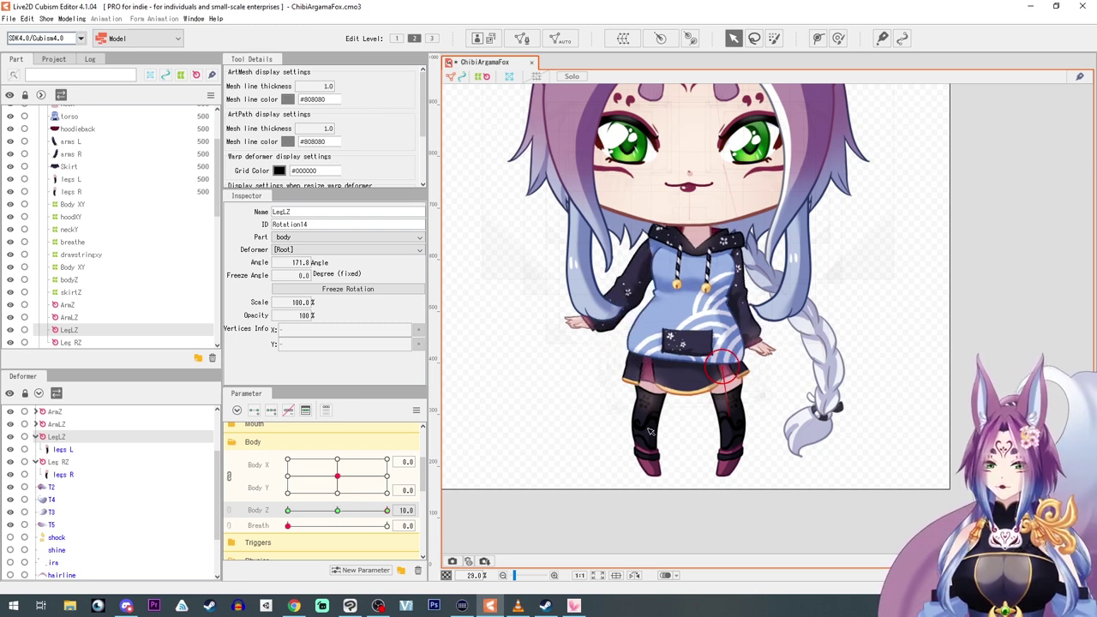
{"action": "left_click_drag", "start_coordinate": [731, 421], "coordinate": [740, 418]}
{"action": "left_click_drag", "start_coordinate": [722, 371], "coordinate": [718, 373]}
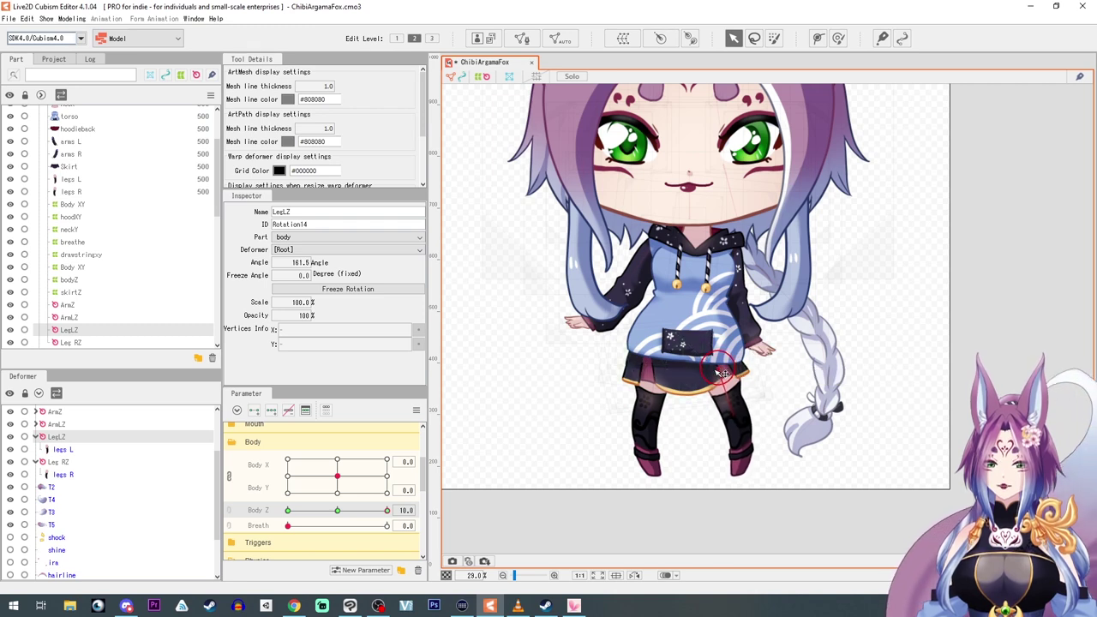
{"action": "mouse_move", "coordinate": [735, 420]}
{"action": "left_mouse_down"}
{"action": "mouse_move", "coordinate": [716, 423]}
{"action": "mouse_move", "coordinate": [746, 425]}
{"action": "left_mouse_up"}
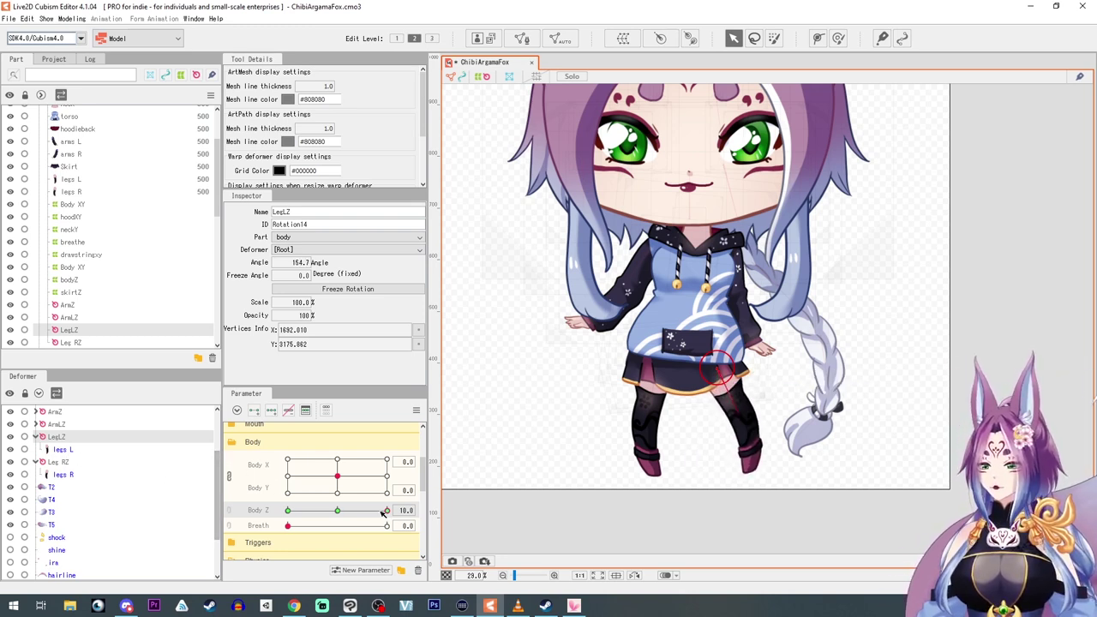
At Body Z -10, rotate LegLZ to about 180.6° and nudge its pivot slightly left, returning Body Z to 0.
{"action": "left_click_drag", "start_coordinate": [383, 512], "coordinate": [220, 512]}
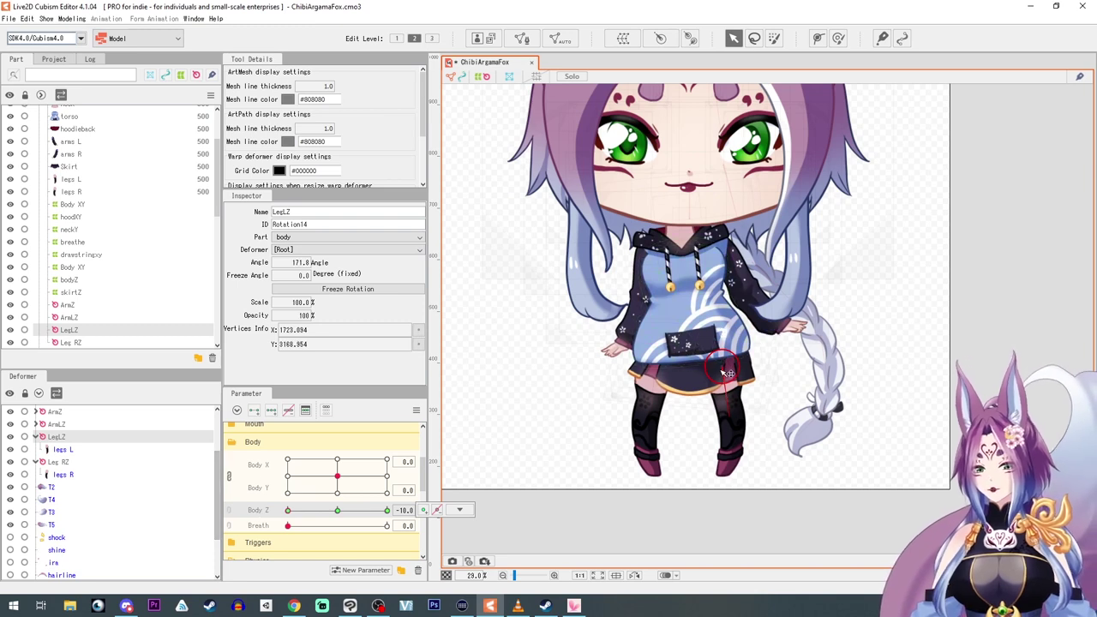
{"action": "left_click_drag", "start_coordinate": [729, 418], "coordinate": [722, 417]}
{"action": "left_click_drag", "start_coordinate": [287, 512], "coordinate": [480, 517]}
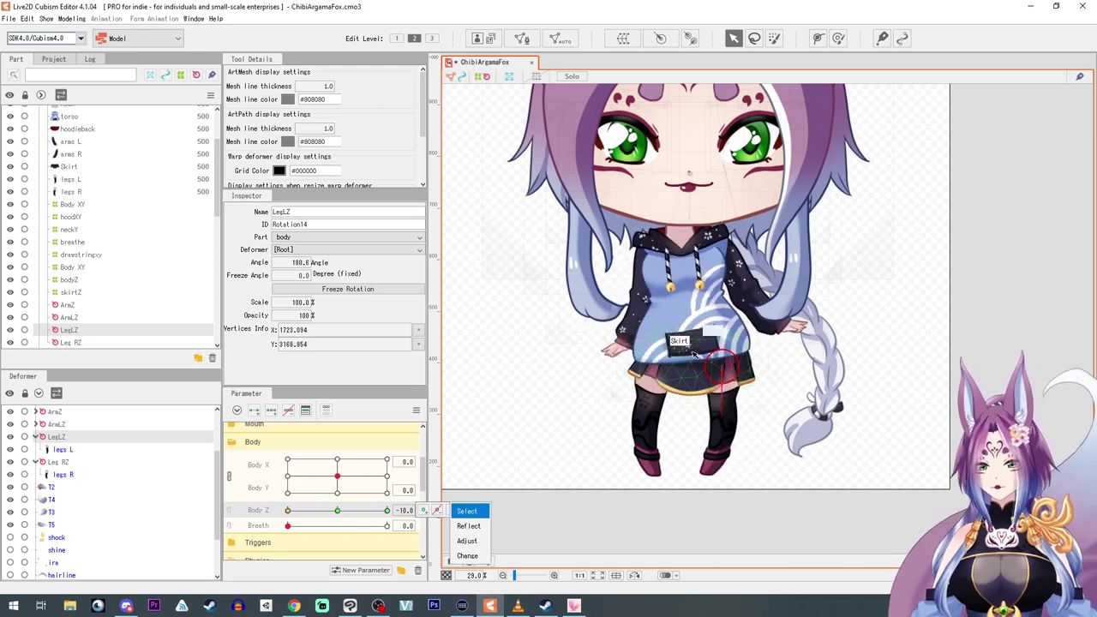
{"action": "left_click_drag", "start_coordinate": [722, 371], "coordinate": [720, 372]}
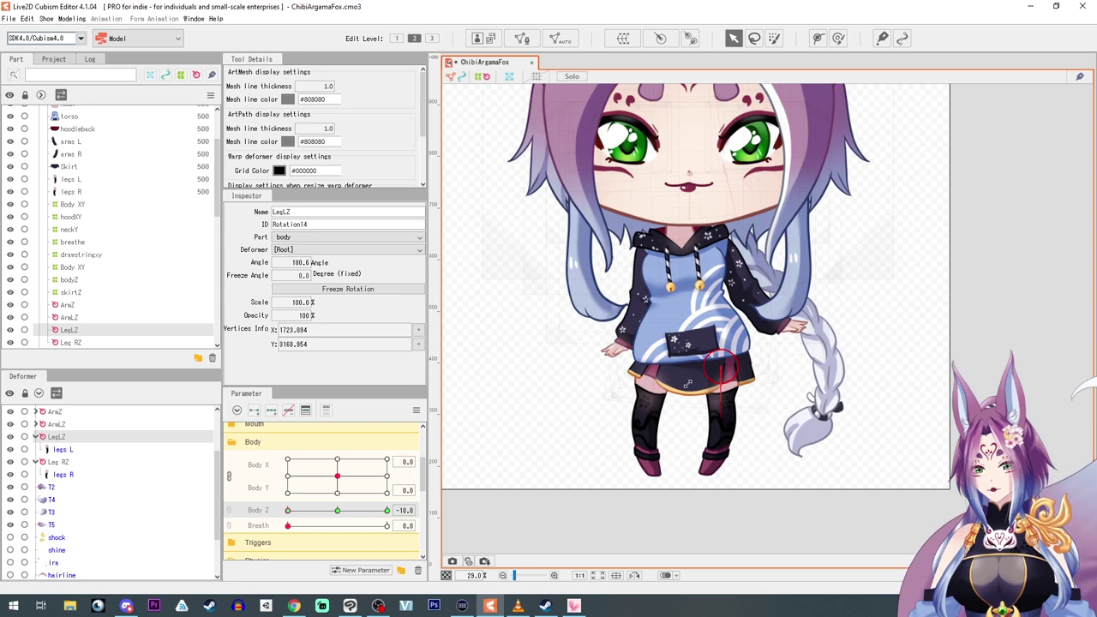
{"action": "left_click_drag", "start_coordinate": [287, 511], "coordinate": [337, 513]}
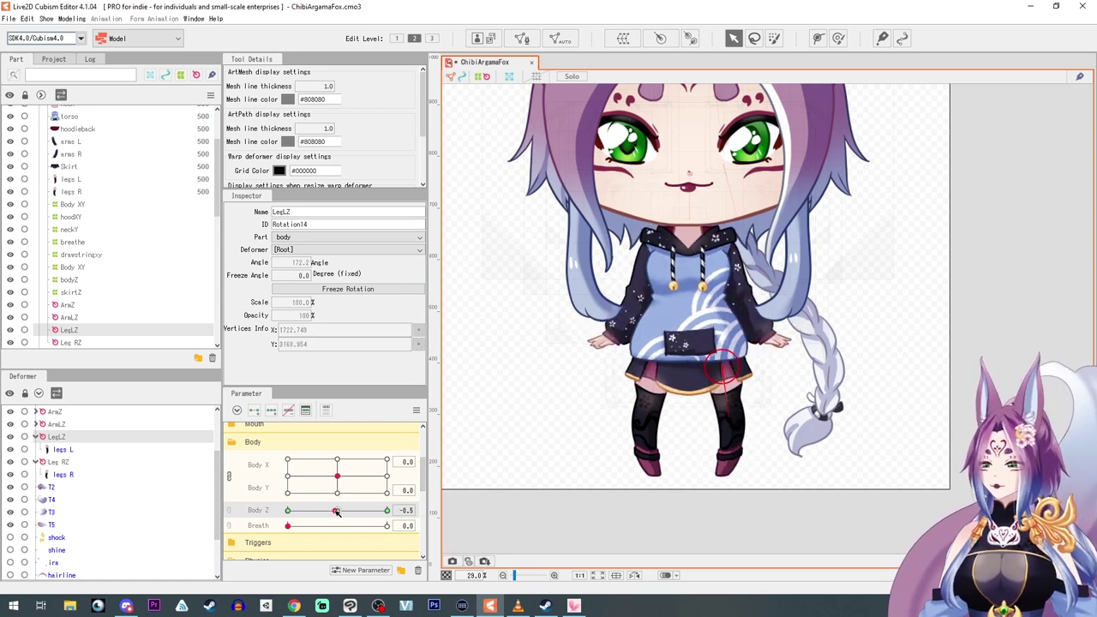
Add three Body Z keys to Leg RZ, rotating it to about -178.6° with its pivot shifted right at 10 and swinging the leg outward at -10.
{"action": "left_click", "coordinate": [60, 462]}
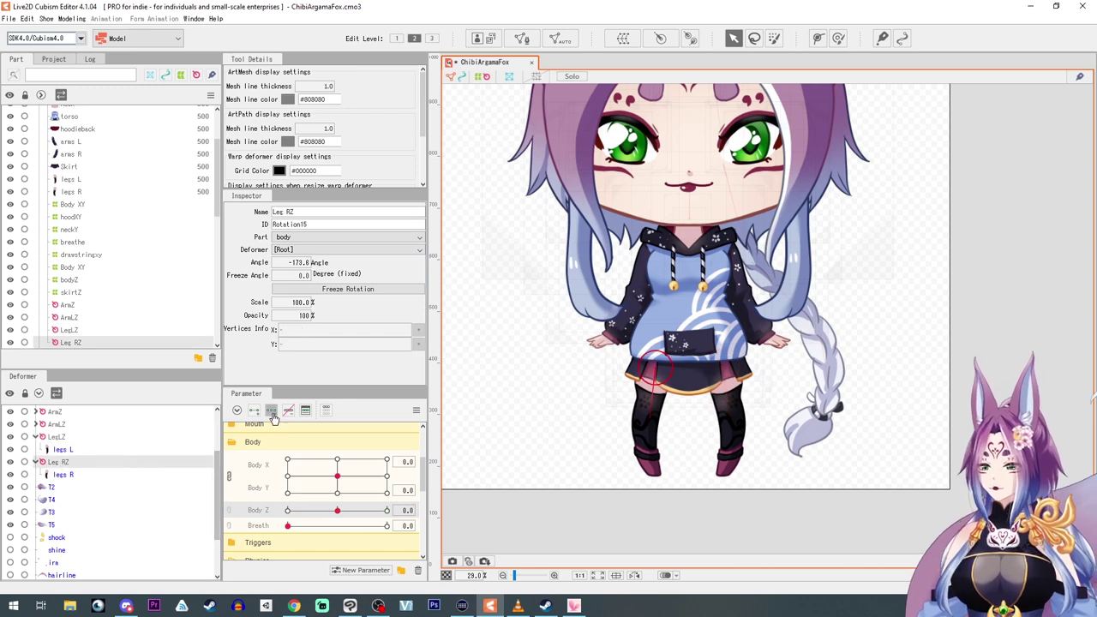
{"action": "left_click_drag", "start_coordinate": [338, 512], "coordinate": [451, 516]}
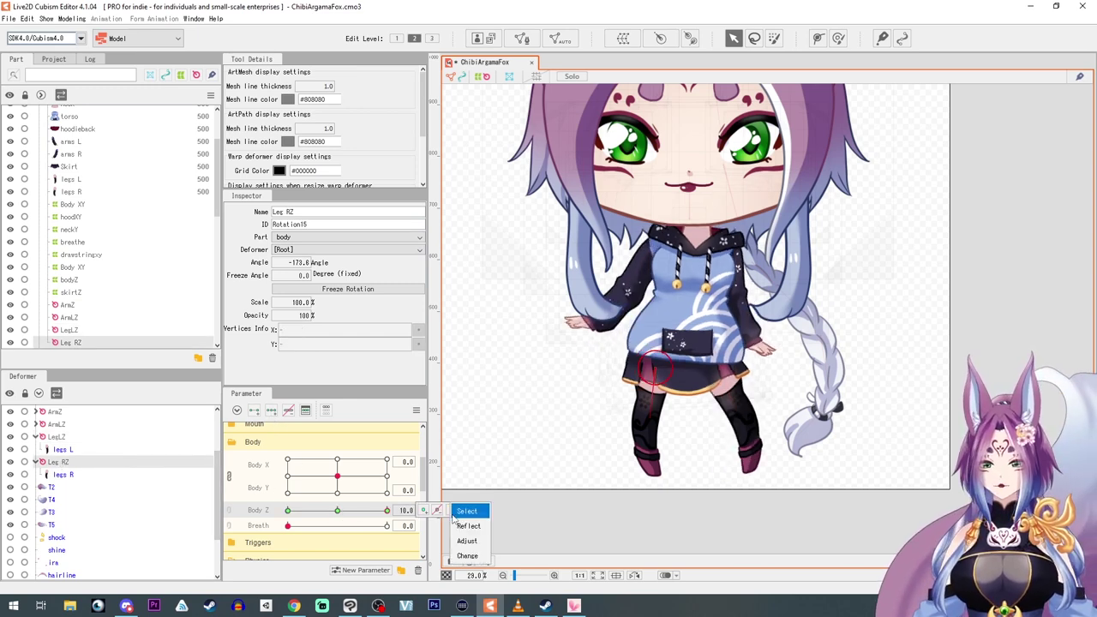
{"action": "left_click_drag", "start_coordinate": [651, 416], "coordinate": [657, 417]}
{"action": "left_click_drag", "start_coordinate": [657, 370], "coordinate": [660, 371]}
{"action": "left_click_drag", "start_coordinate": [386, 511], "coordinate": [302, 511]}
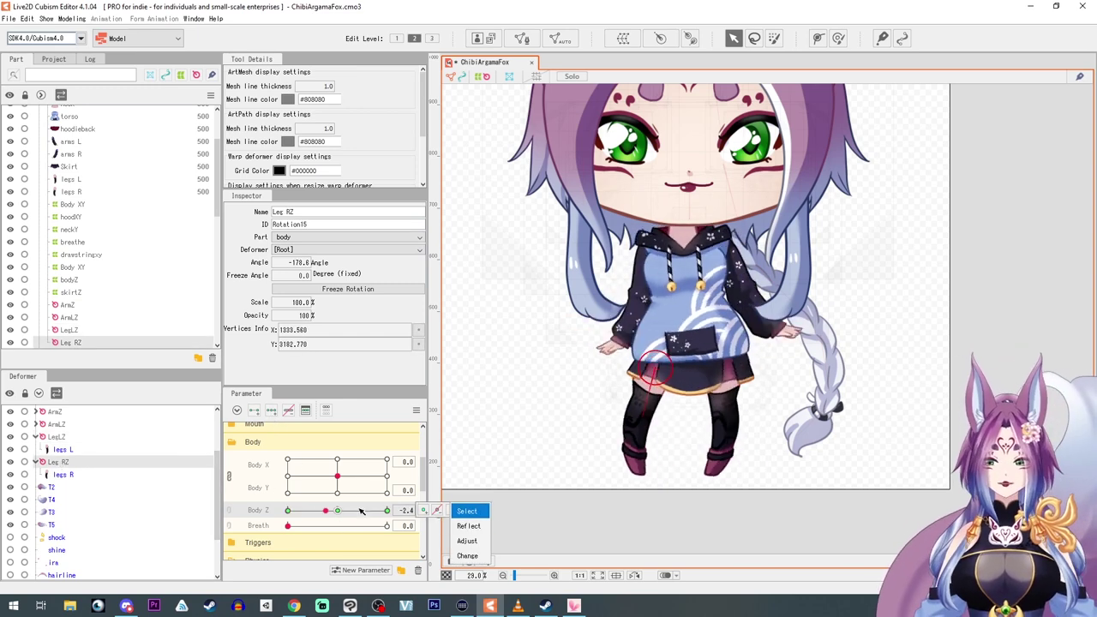
{"action": "left_click", "coordinate": [338, 511]}
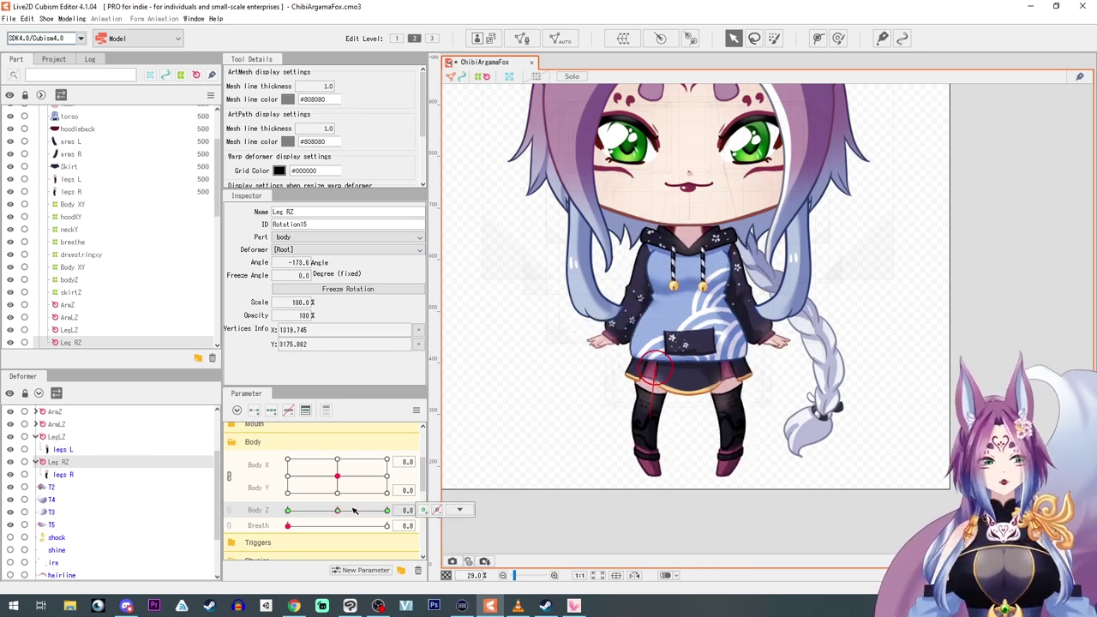
At Body Z 10, swing Leg RZ slightly back outward and refine LegLZ's outward rotation, resetting Body Z to 0.
{"action": "left_click_drag", "start_coordinate": [338, 511], "coordinate": [414, 515]}
{"action": "left_click_drag", "start_coordinate": [656, 418], "coordinate": [650, 418]}
{"action": "left_click", "coordinate": [338, 511]}
{"action": "left_click", "coordinate": [58, 439]}
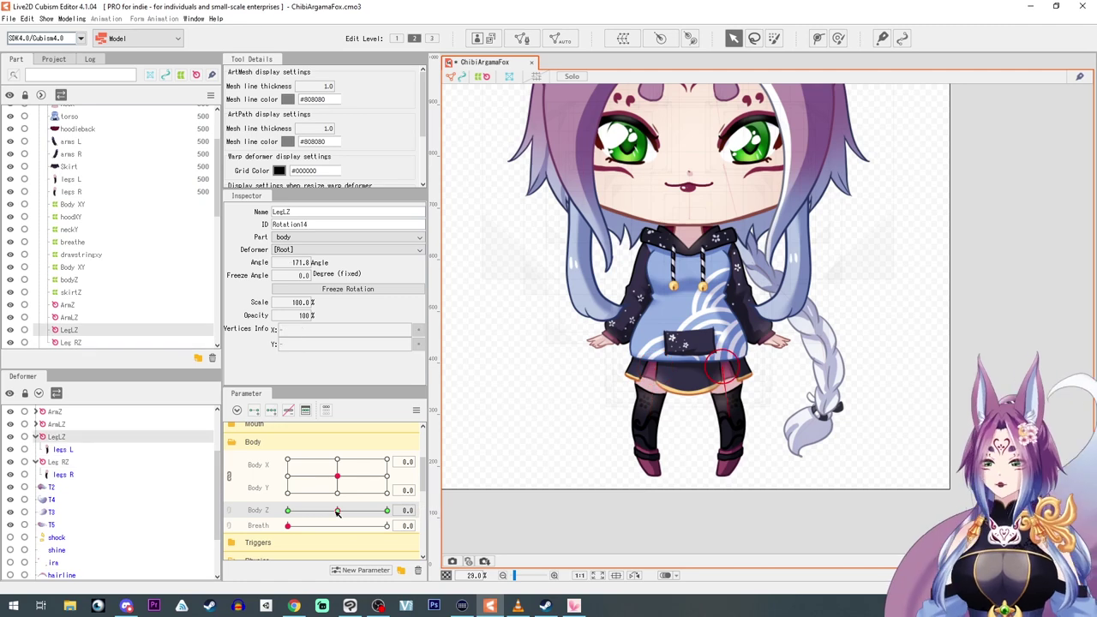
{"action": "left_click_drag", "start_coordinate": [338, 512], "coordinate": [411, 514]}
{"action": "left_click_drag", "start_coordinate": [730, 419], "coordinate": [744, 418]}
{"action": "left_click_drag", "start_coordinate": [387, 511], "coordinate": [337, 511]}
{"action": "left_click", "coordinate": [58, 463]}
Collapse bodyZ and create a warp deformer headbodyZ as the parent of headbodyXY, with 2 × 2 Bezier and 5 × 5 conversion divisions.
{"action": "scroll", "coordinate": [84, 435], "scroll_direction": "up", "scroll_amount": 2}
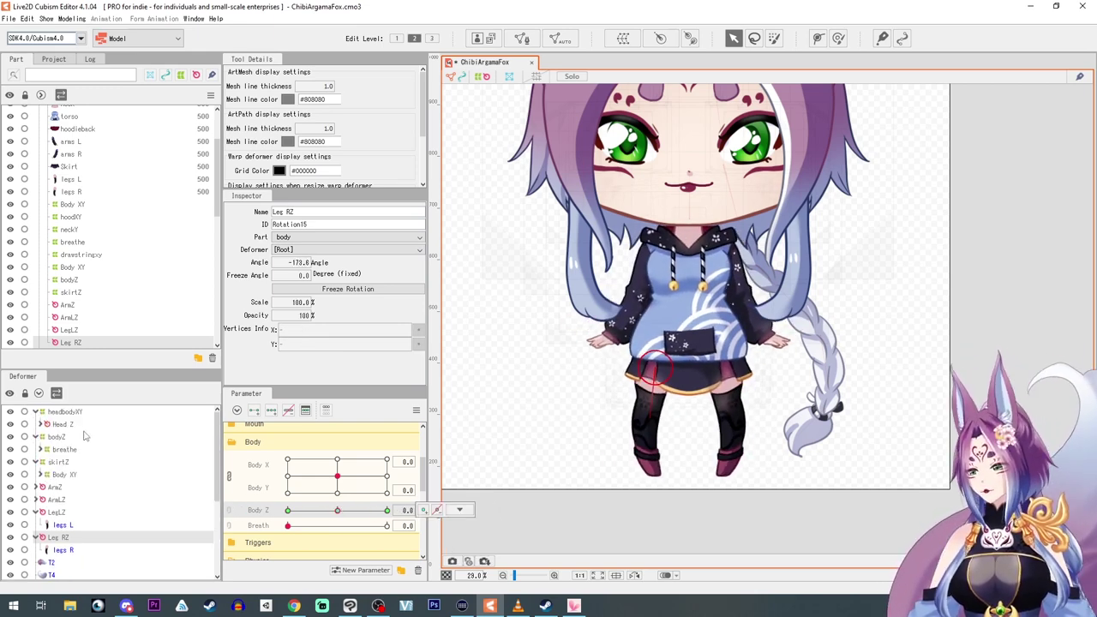
{"action": "left_click", "coordinate": [40, 438]}
{"action": "left_click", "coordinate": [36, 437]}
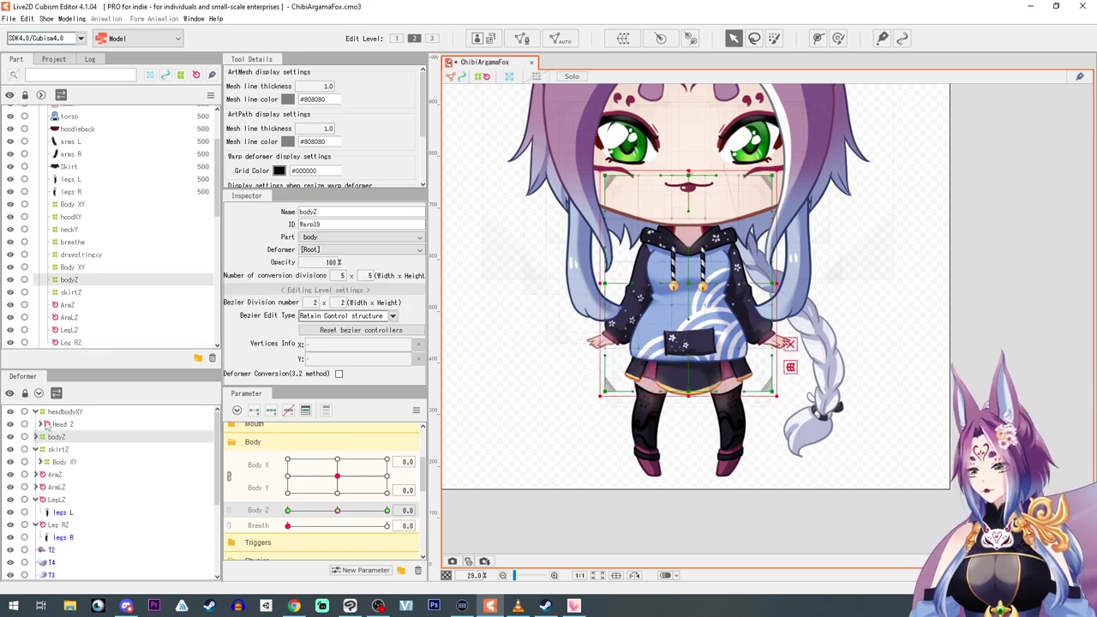
{"action": "left_click", "coordinate": [58, 412]}
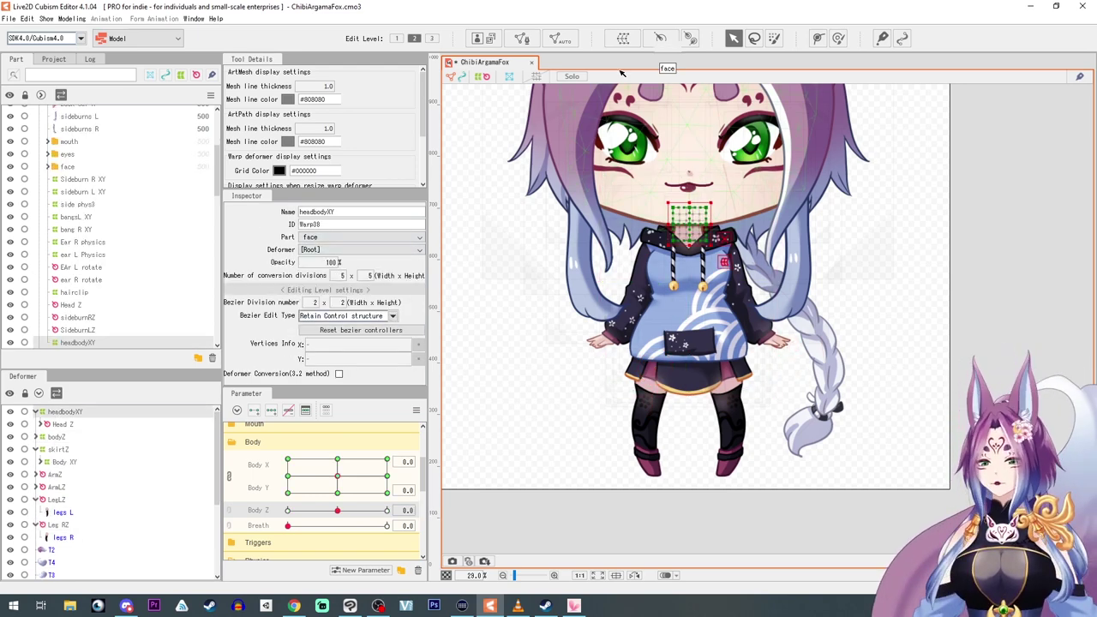
{"action": "left_click", "coordinate": [624, 38]}
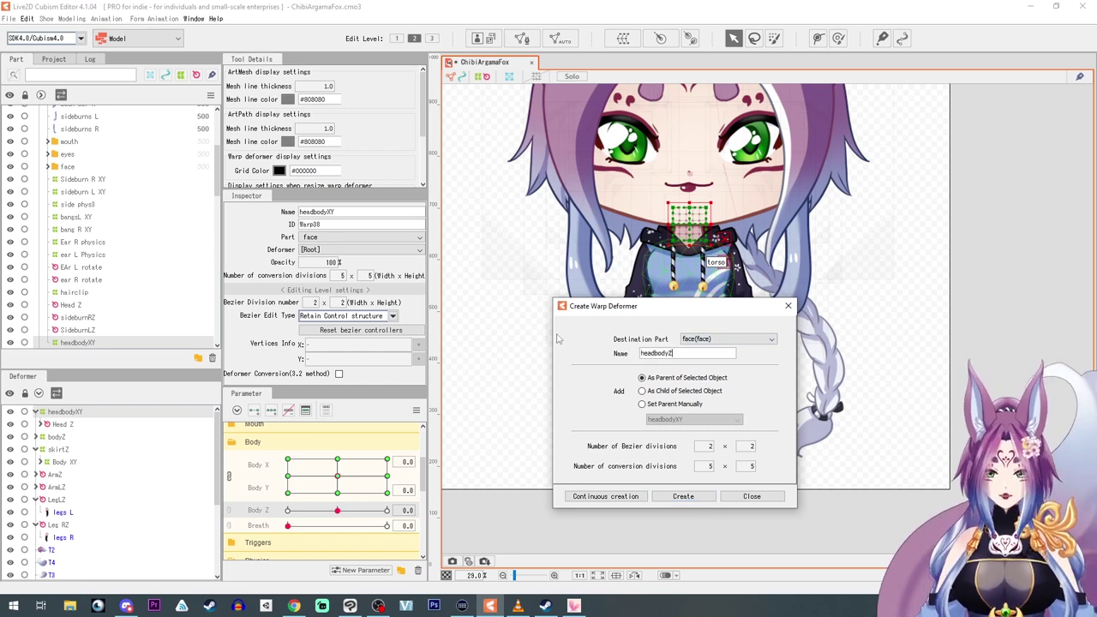
{"action": "left_click", "coordinate": [687, 498]}
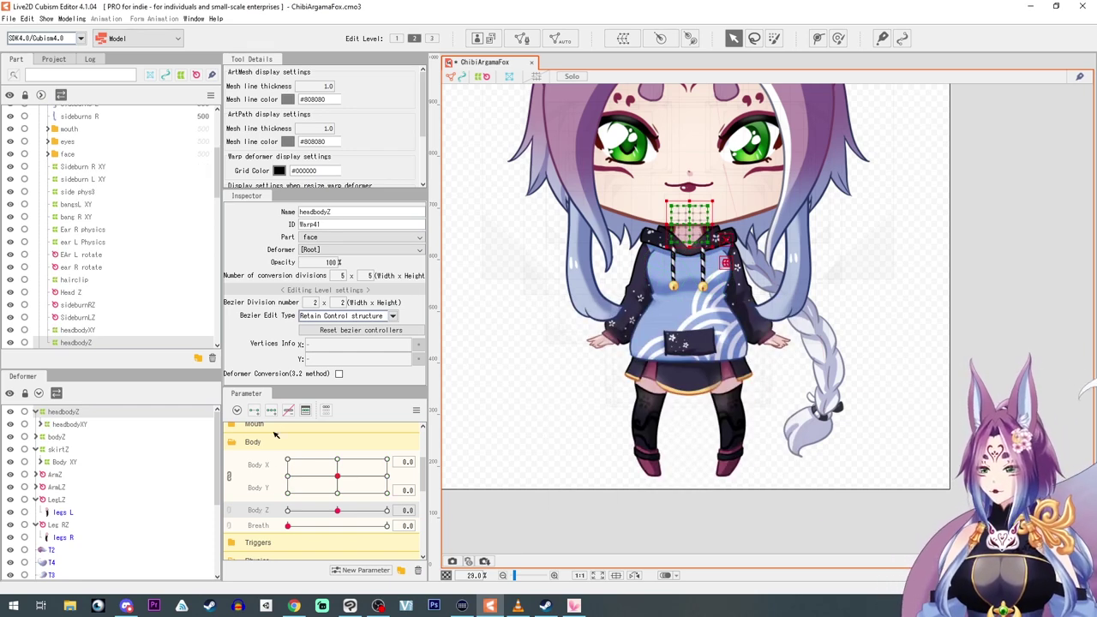
Add three Body Z keys to headbodyZ, shift it right at 10 and left at -10 to follow the neck, and check the full model's tilt.
{"action": "left_click_drag", "start_coordinate": [345, 512], "coordinate": [505, 521]}
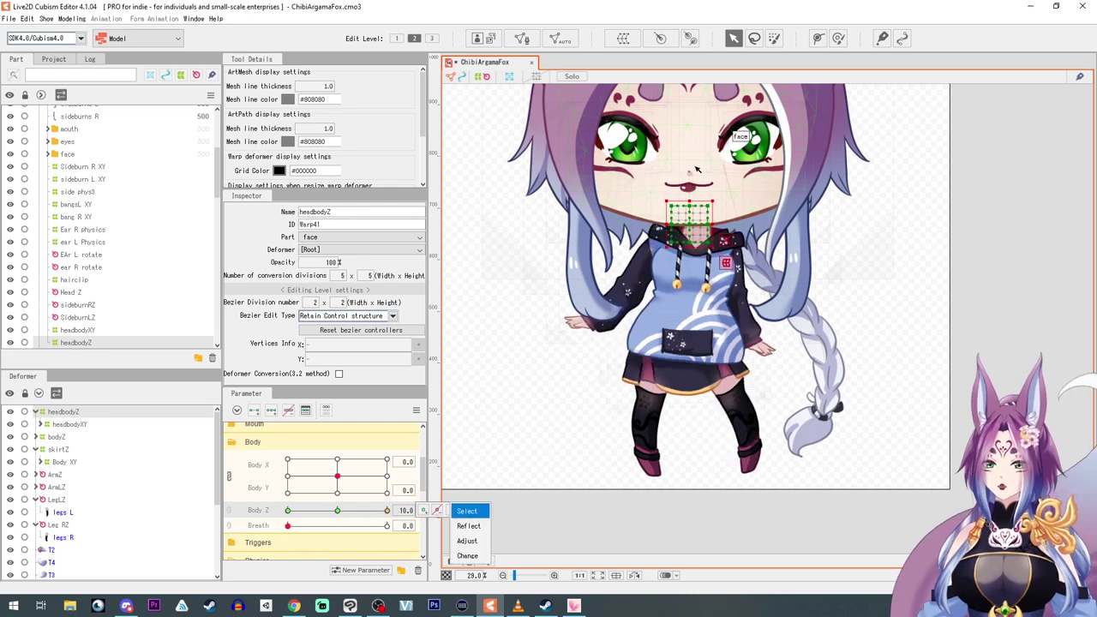
{"action": "left_click_drag", "start_coordinate": [693, 226], "coordinate": [701, 225]}
{"action": "left_click_drag", "start_coordinate": [386, 510], "coordinate": [160, 519]}
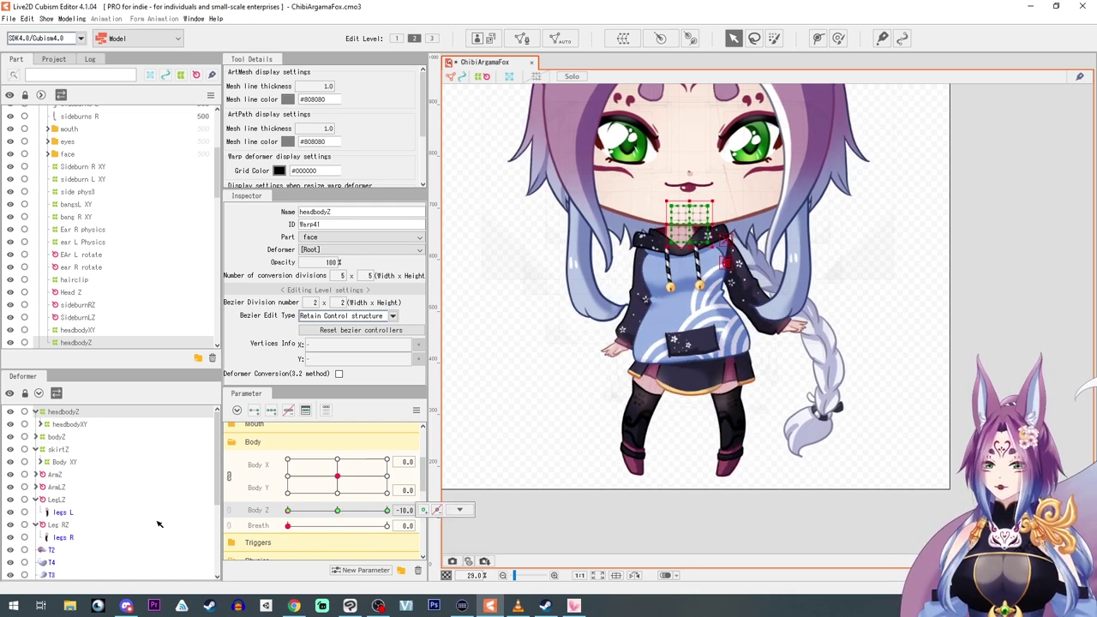
{"action": "left_click_drag", "start_coordinate": [690, 221], "coordinate": [679, 223]}
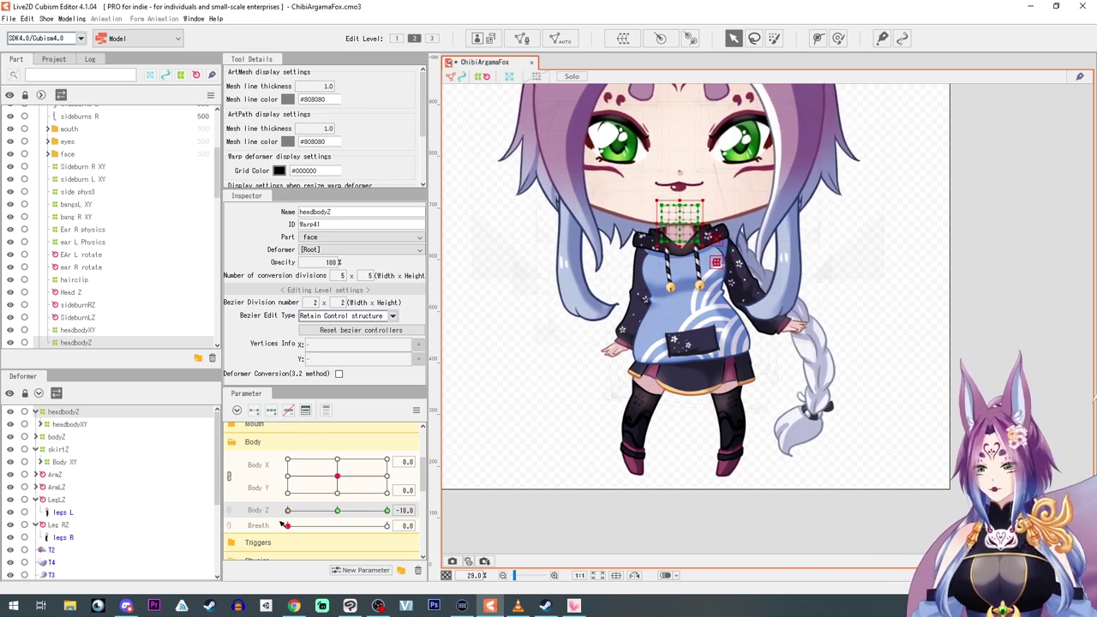
{"action": "left_click_drag", "start_coordinate": [289, 511], "coordinate": [666, 515]}
{"action": "scroll", "coordinate": [667, 515], "scroll_direction": "down", "scroll_amount": 3}
{"action": "left_click_drag", "start_coordinate": [387, 512], "coordinate": [358, 512]}
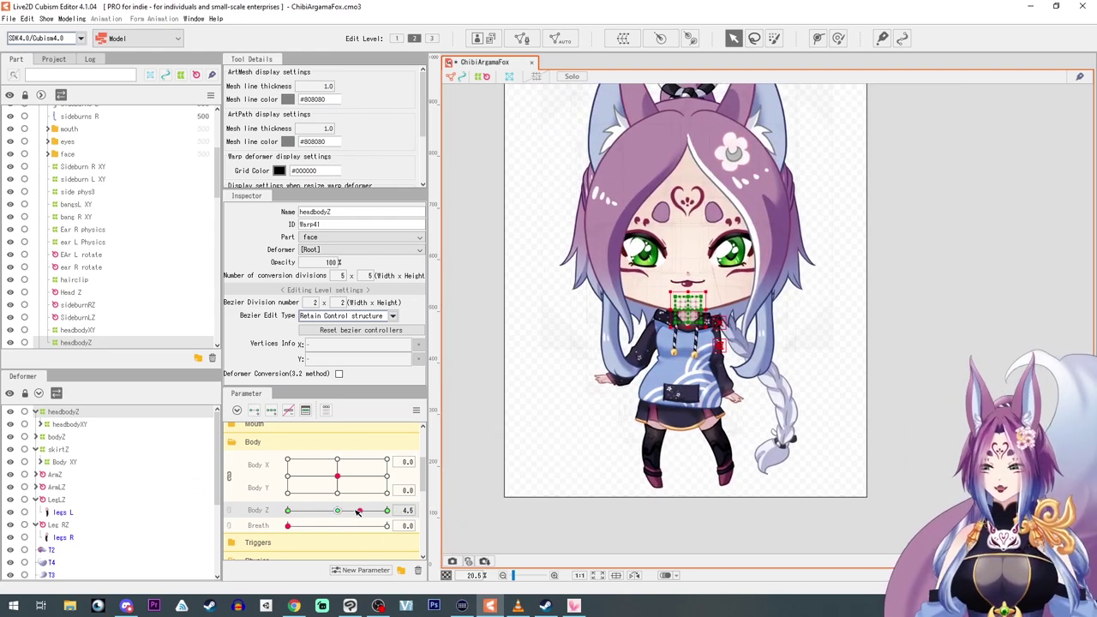